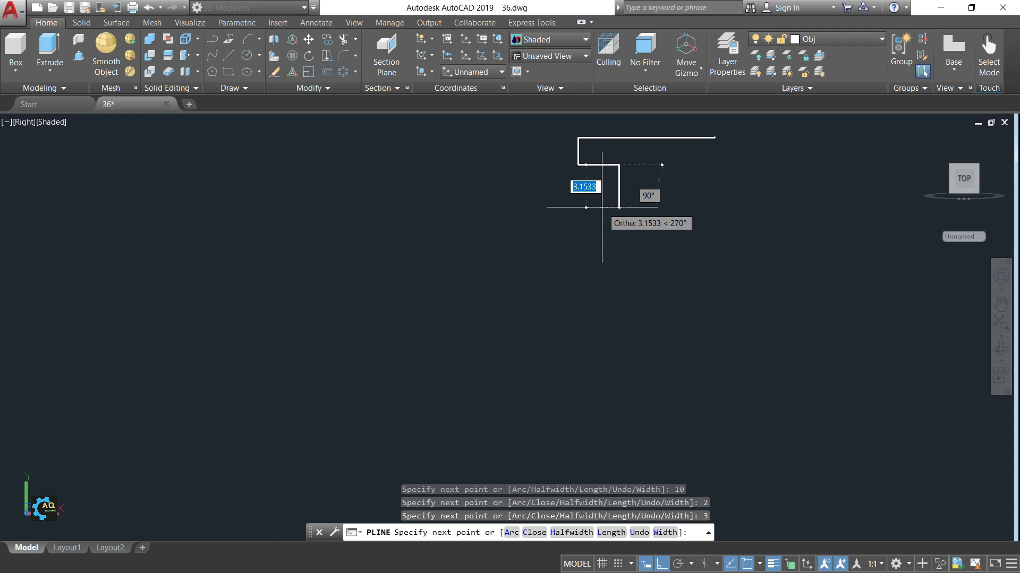
Step: Continue the polyline with segments 1.5 downward, 6 to the left and 1.8 downward
text(1.5)
key(Return)
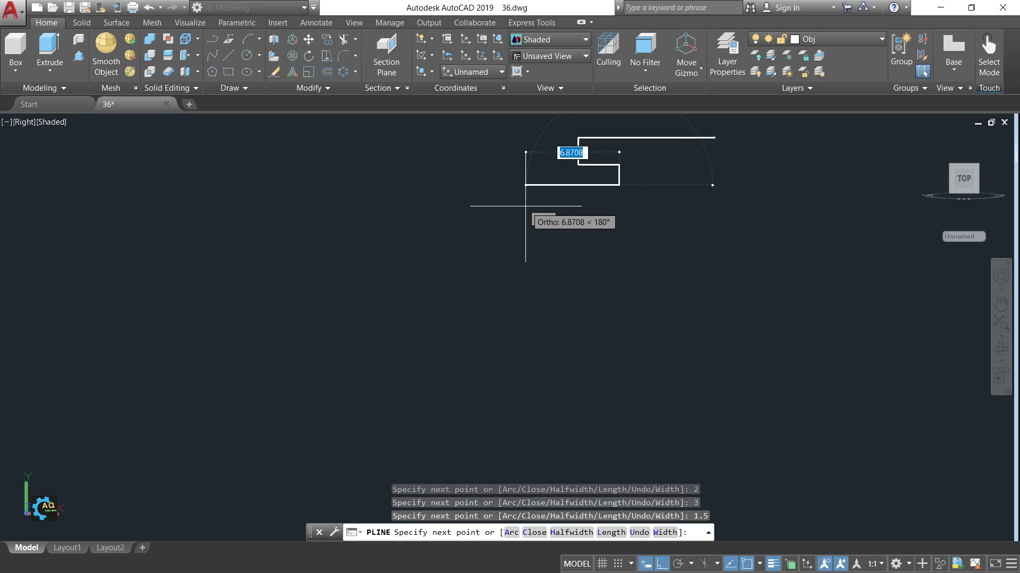
text(6)
key(Return)
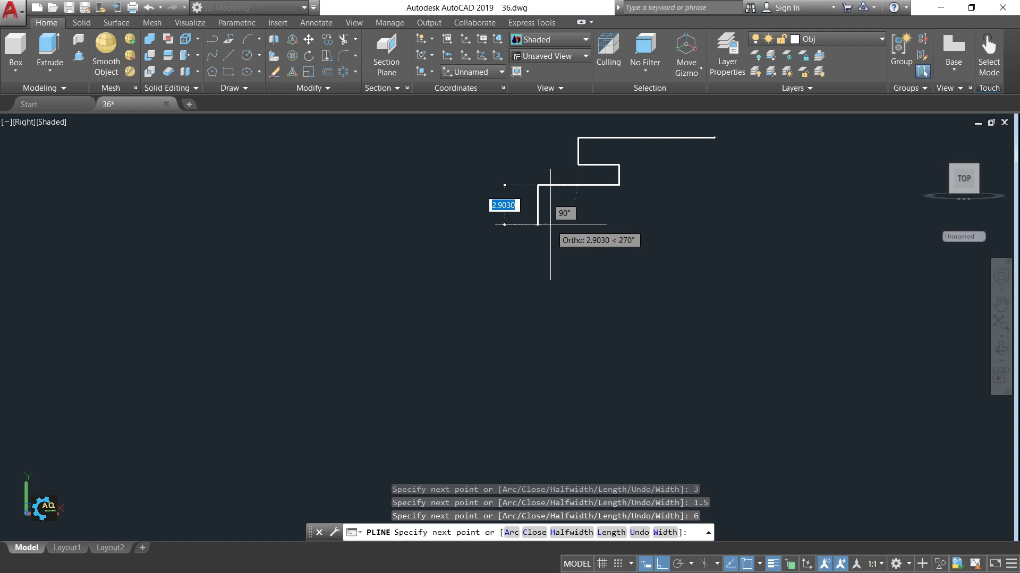
text(1)
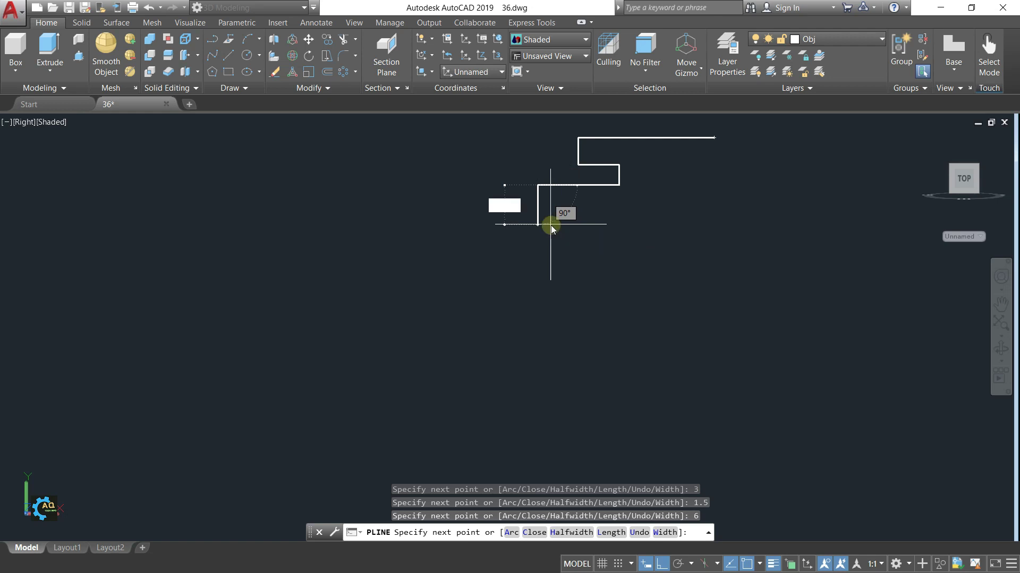
text(.8)
key(Return)
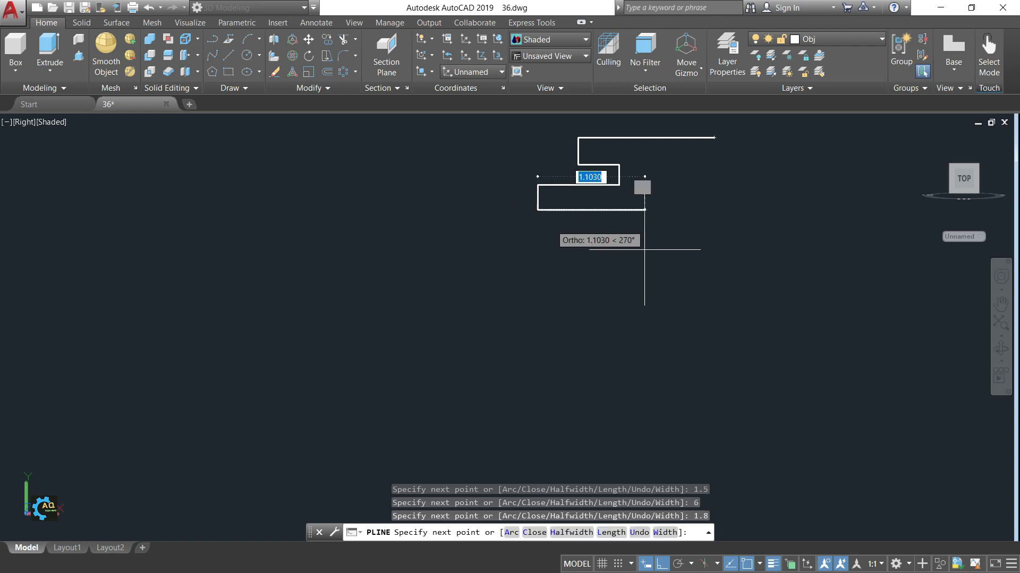
Step: Draw the polyline's bottom edge rightward to a point vertically below the open end of the top edge, and end the polyline
middle_drag(710, 244, 602, 276)
key(Escape)
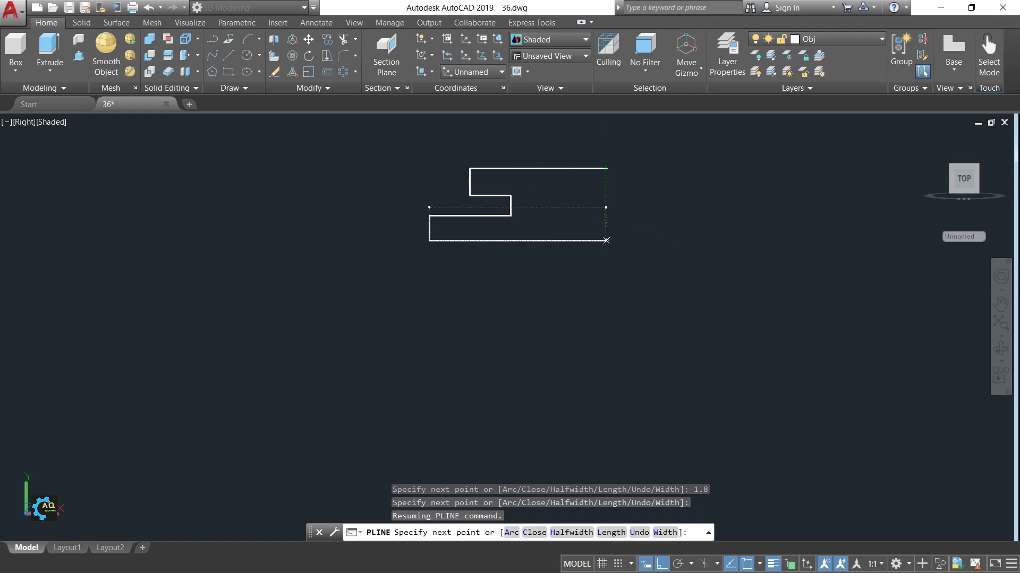
click(605, 240)
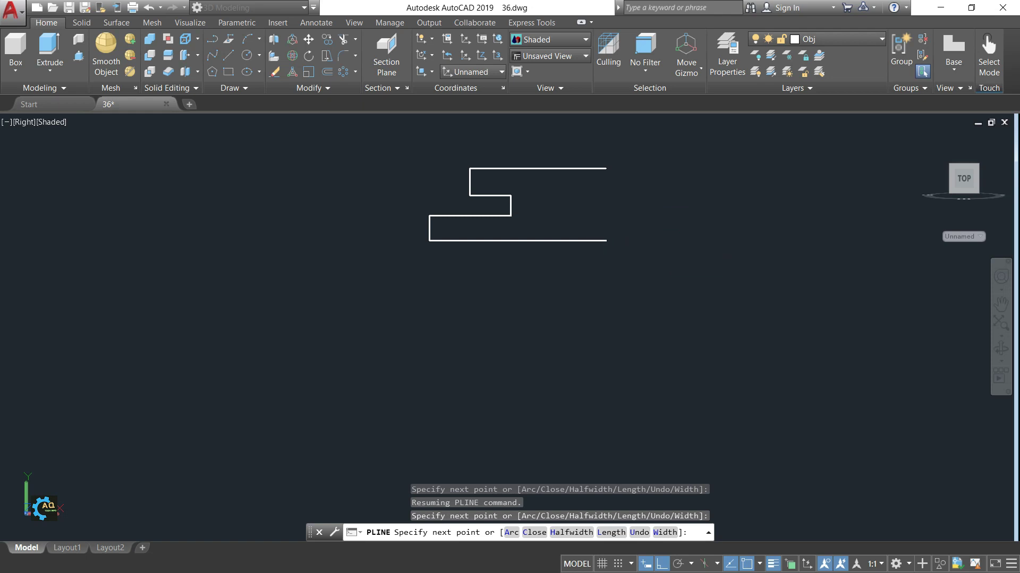
key(Escape)
middle_drag(626, 260, 585, 270)
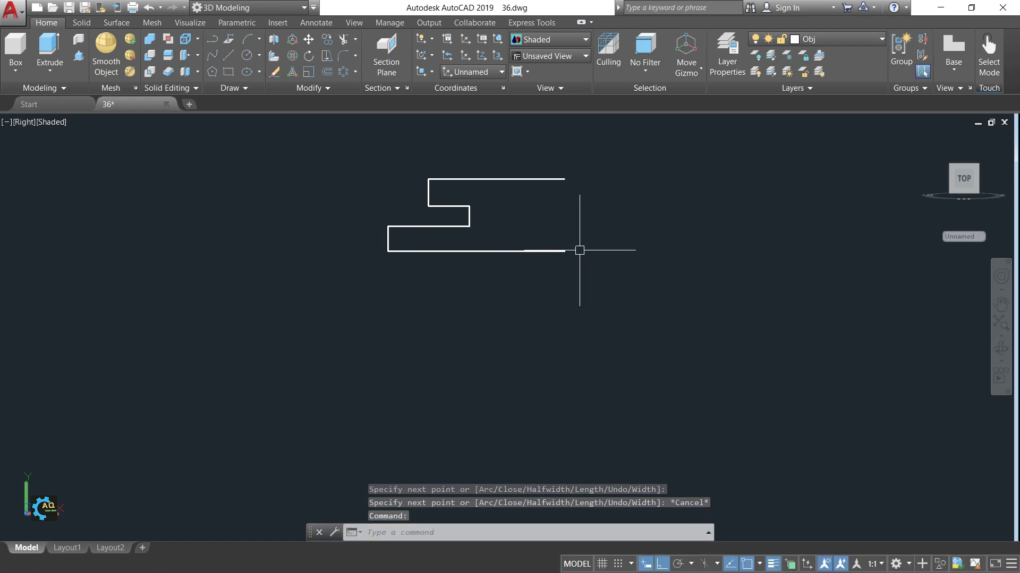
Step: Mirror the half profile about a vertical line through the bottom edge's right endpoint, keeping the source object
text(mi)
key(Return)
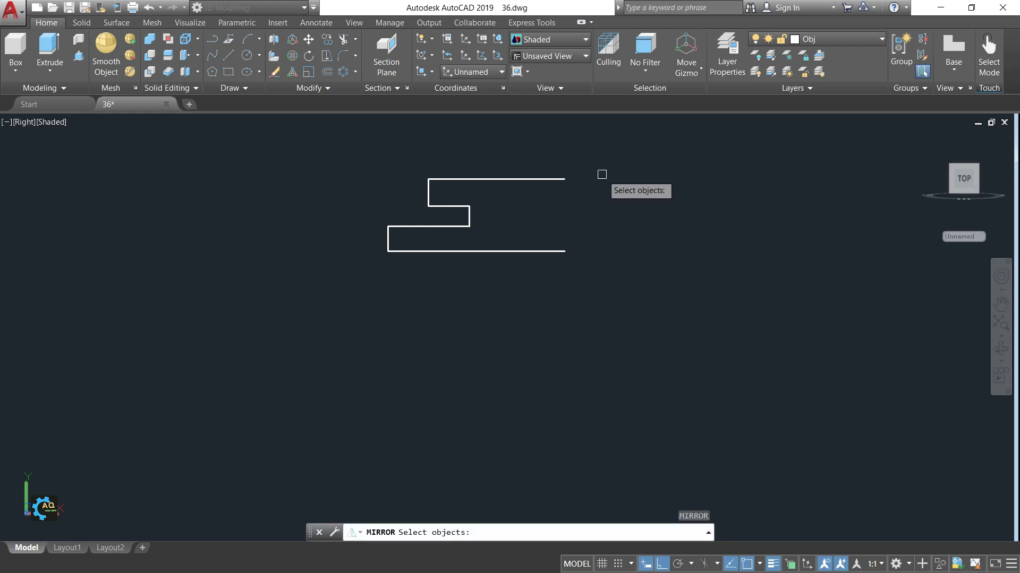
click(601, 174)
click(353, 273)
key(Return)
click(565, 252)
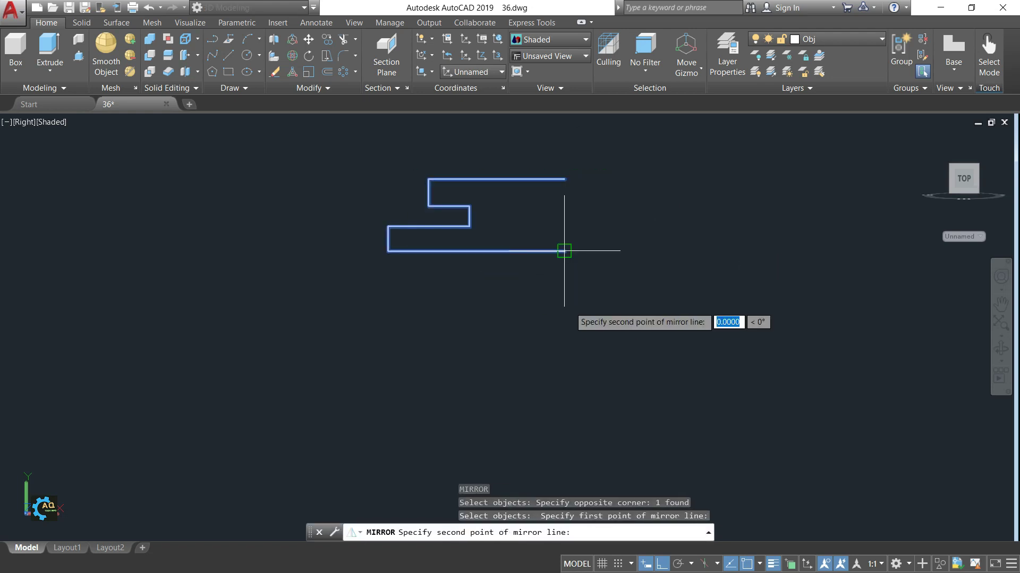
click(569, 318)
key(Return)
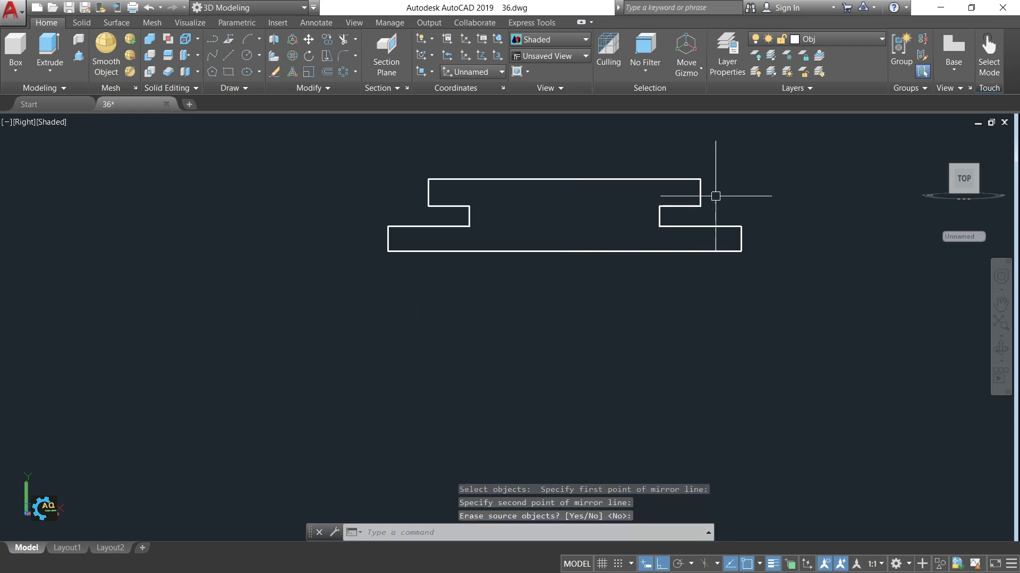
Step: Join the original and mirrored halves into a single polyline
click(785, 161)
click(445, 297)
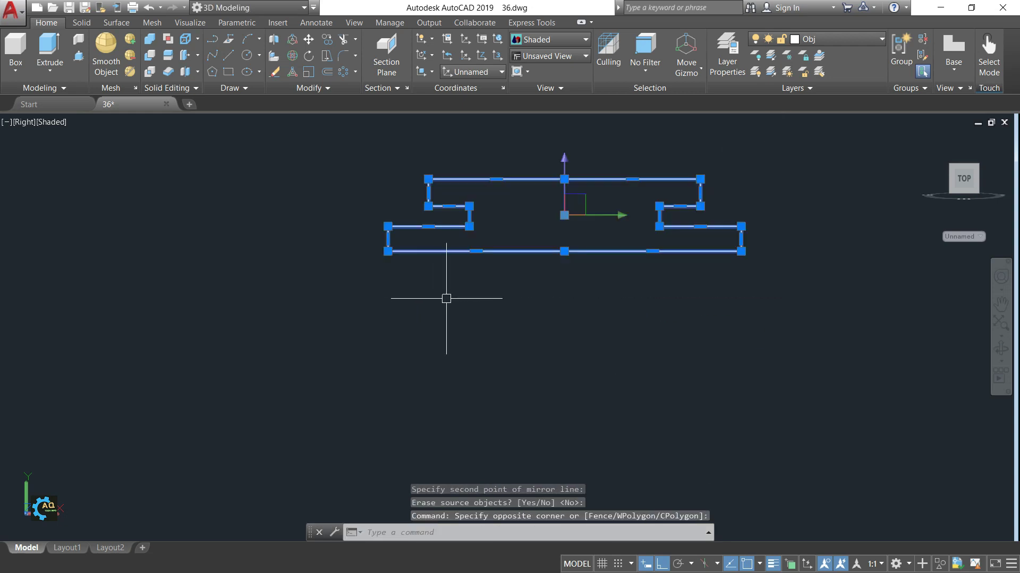
text(j)
key(Return)
Step: Chamfer both left corners of the profile's upper flange with first and second distances of 0.5
scroll(416, 153, up, 3)
scroll(416, 153, up, 2)
click(356, 55)
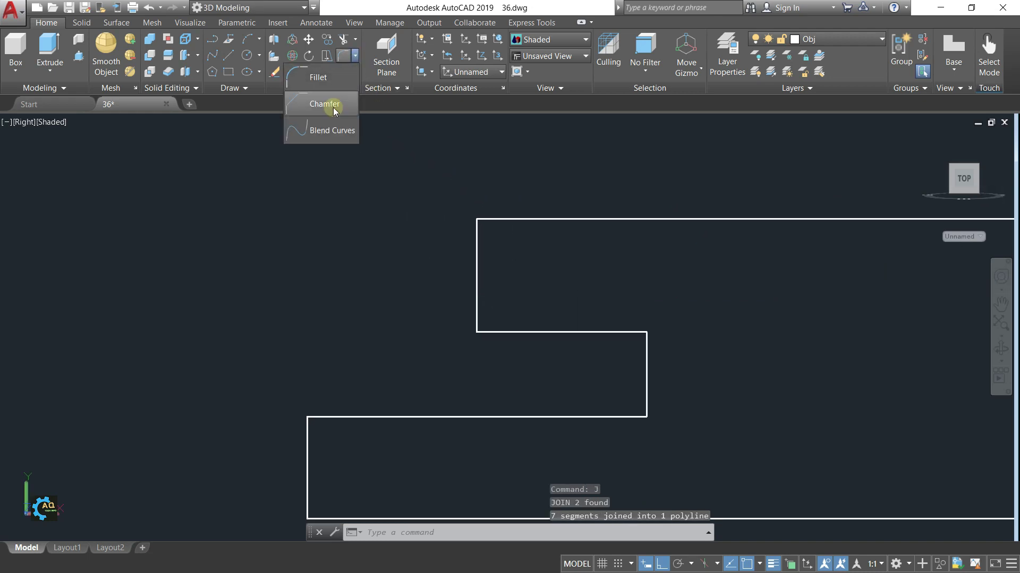
click(327, 102)
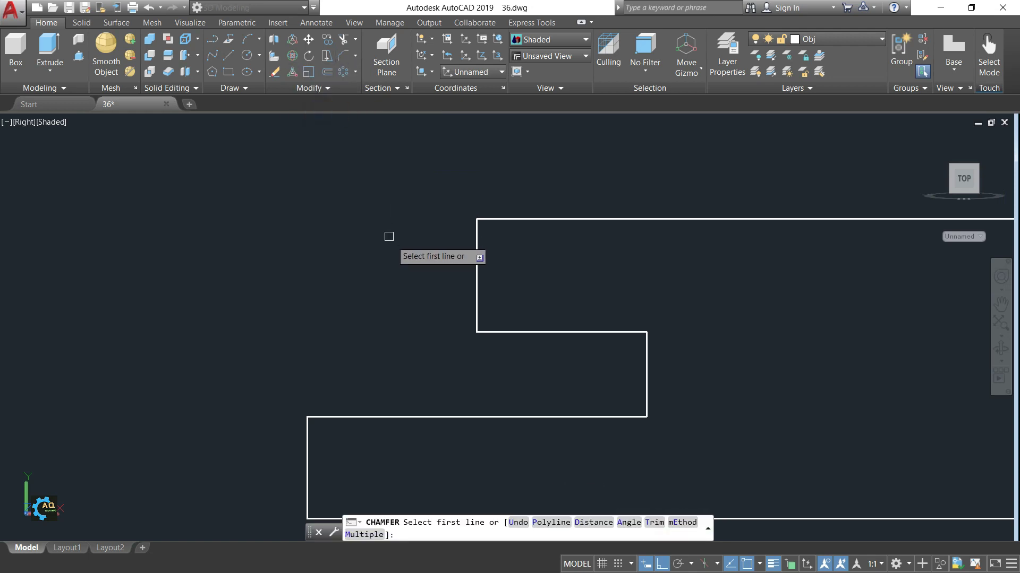
click(598, 523)
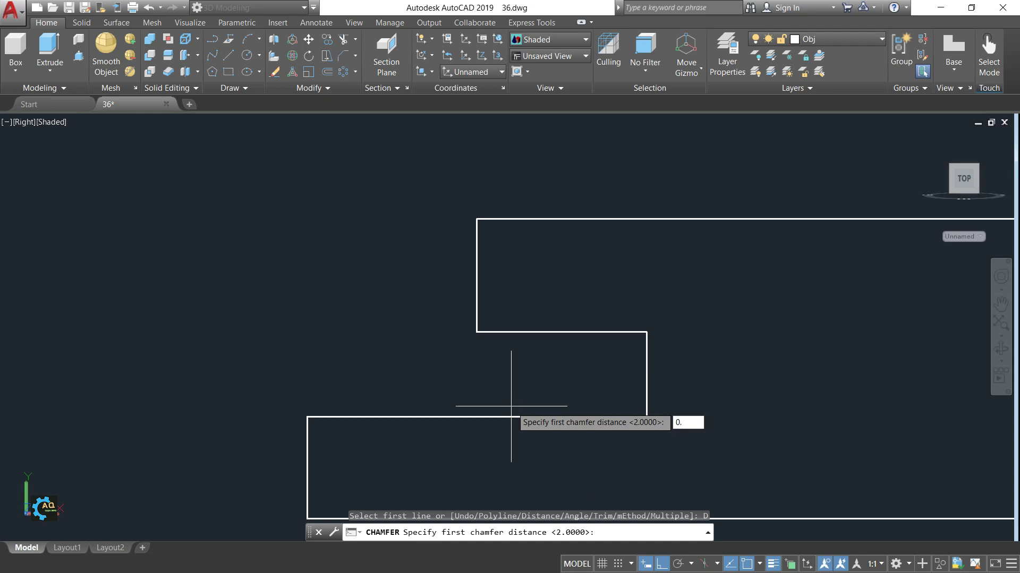
key(Return)
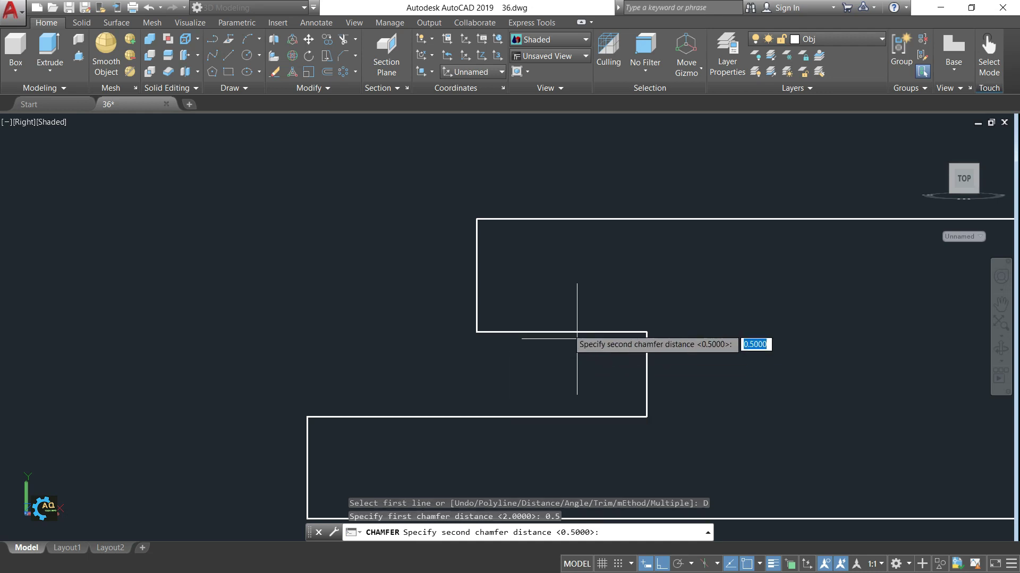
key(Return)
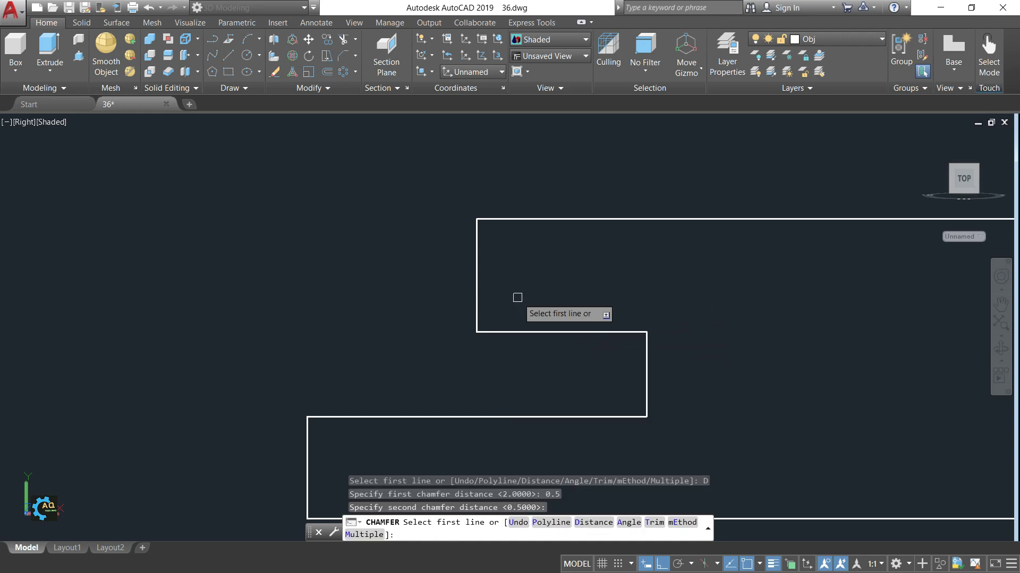
click(476, 268)
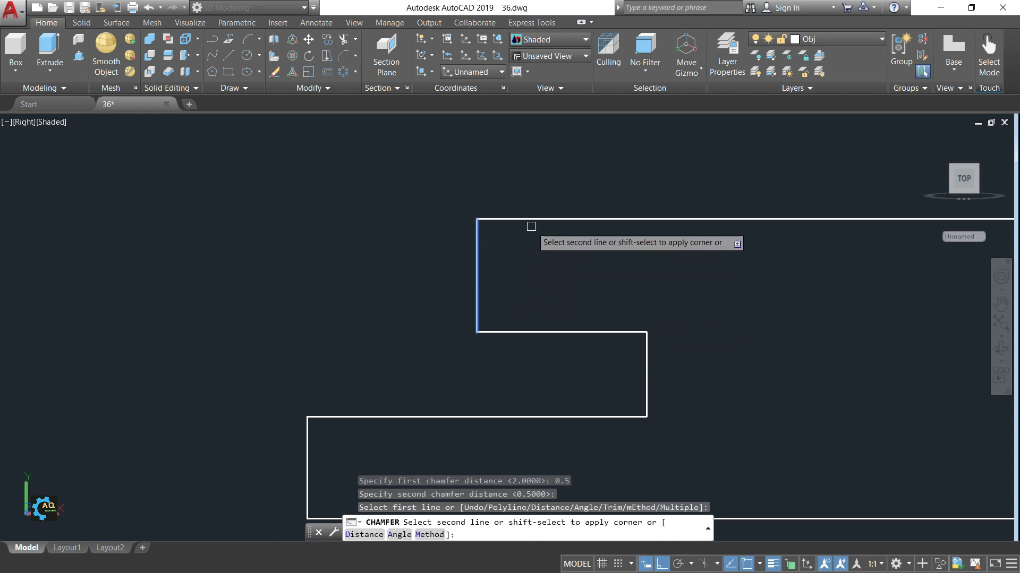
click(531, 219)
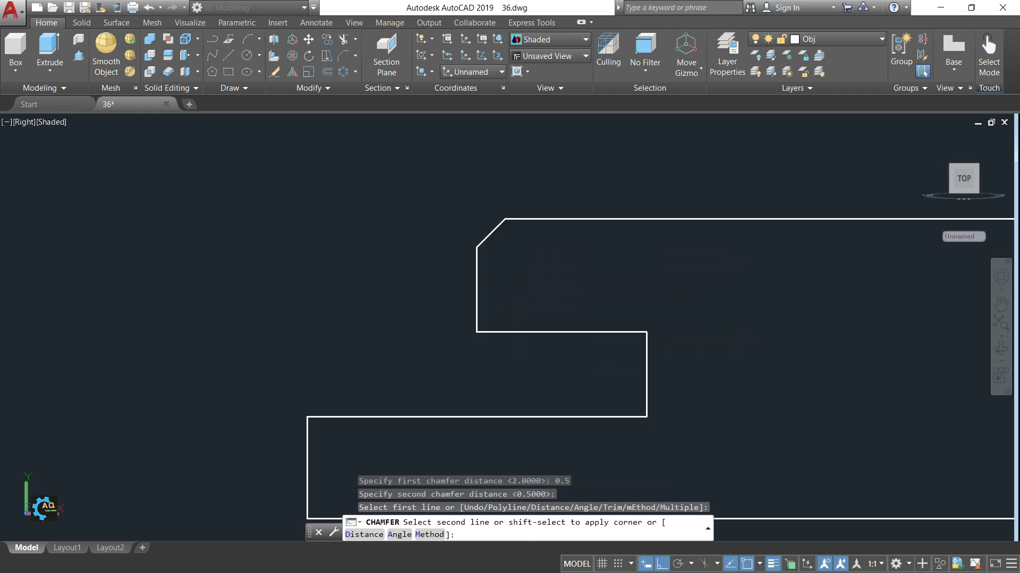
key(Return)
click(477, 292)
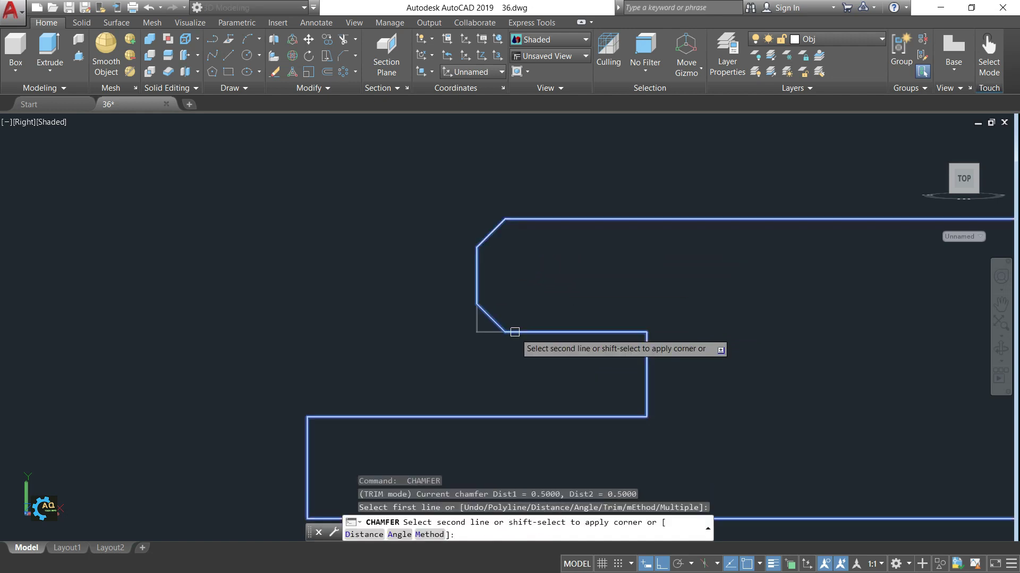
click(514, 331)
Step: Chamfer both left corners of the profile's lower flange with 0.5 distances
scroll(467, 372, down, 4)
scroll(437, 371, up, 2)
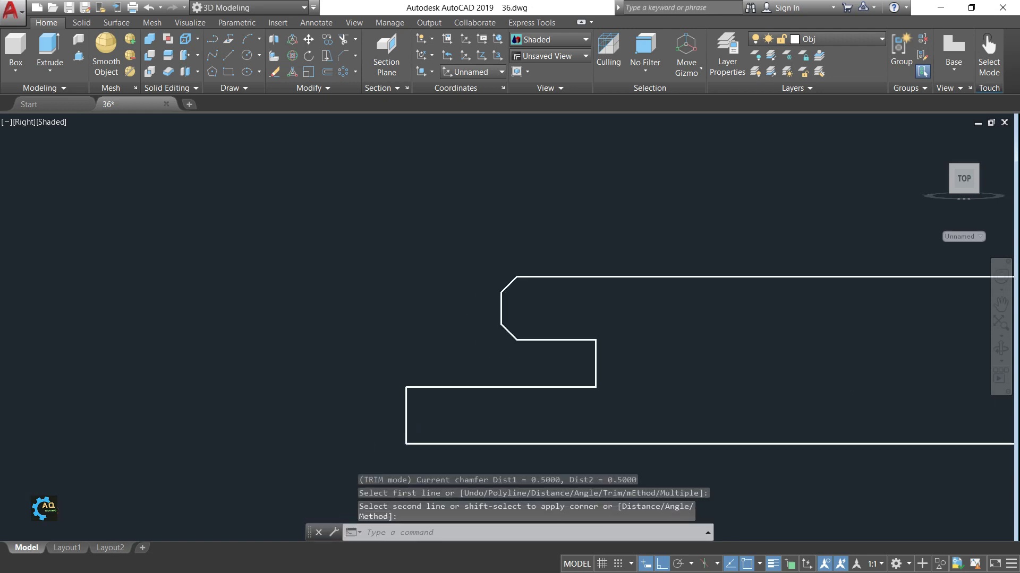
key(Return)
click(422, 388)
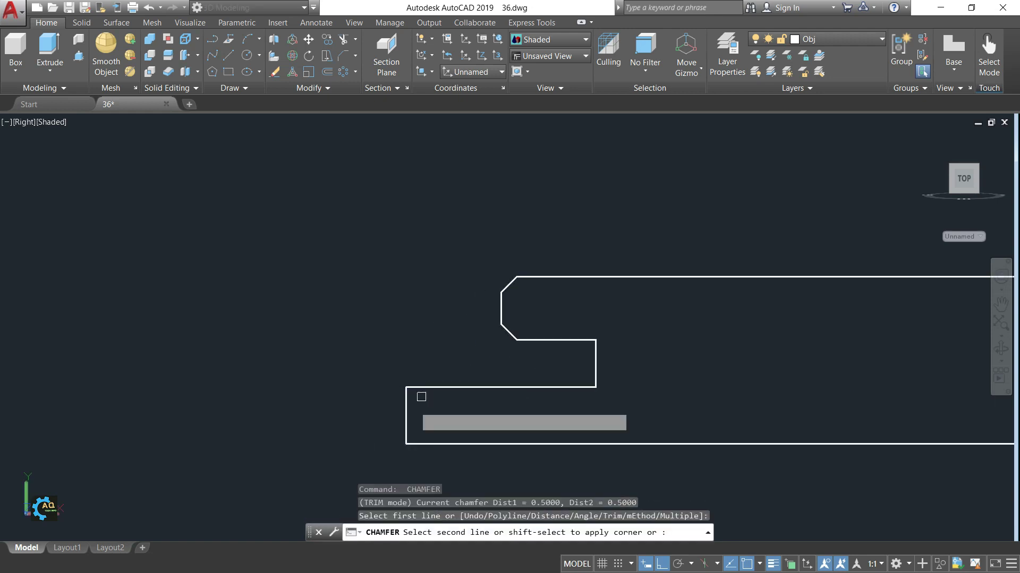
click(405, 415)
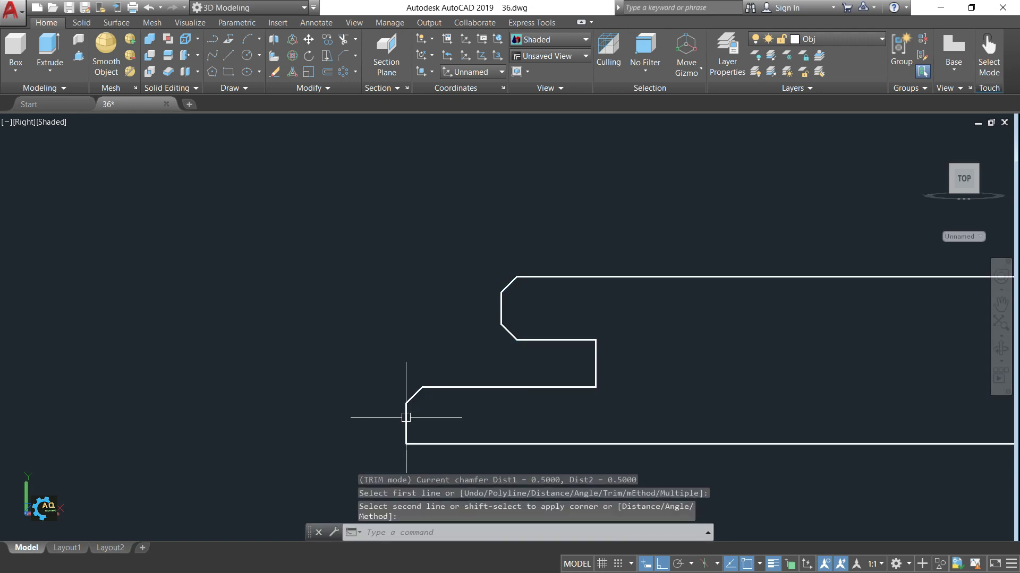
key(Return)
click(406, 425)
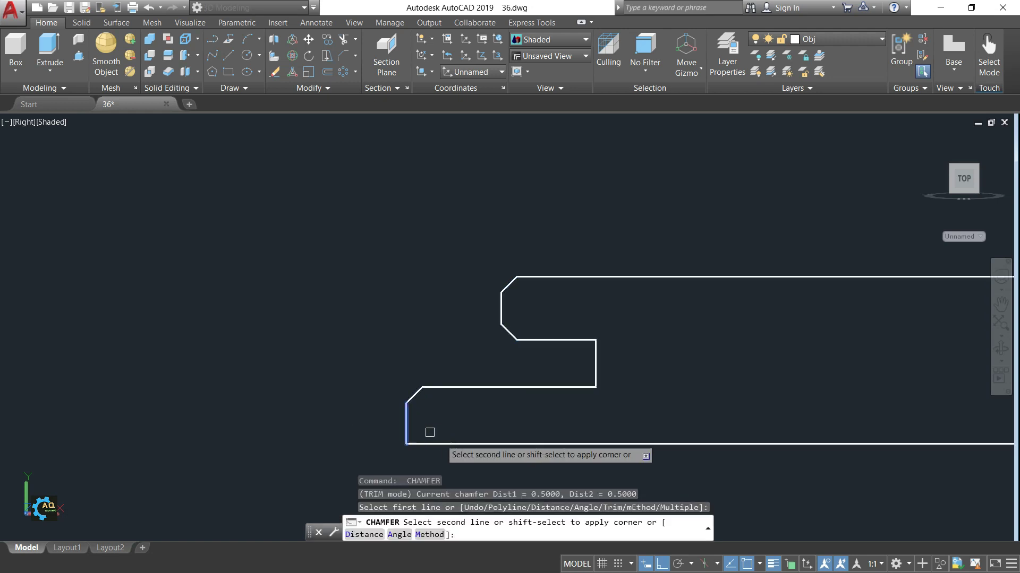
click(441, 445)
Step: Chamfer both right corners of the profile's upper flange with 0.5 distances
scroll(468, 429, down, 2)
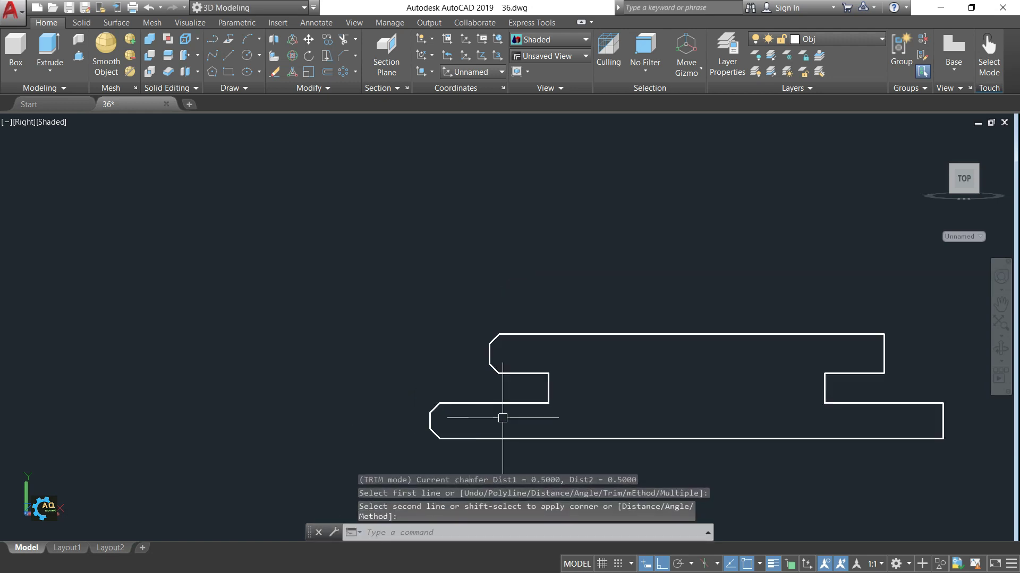
middle_drag(897, 356, 751, 364)
key(Return)
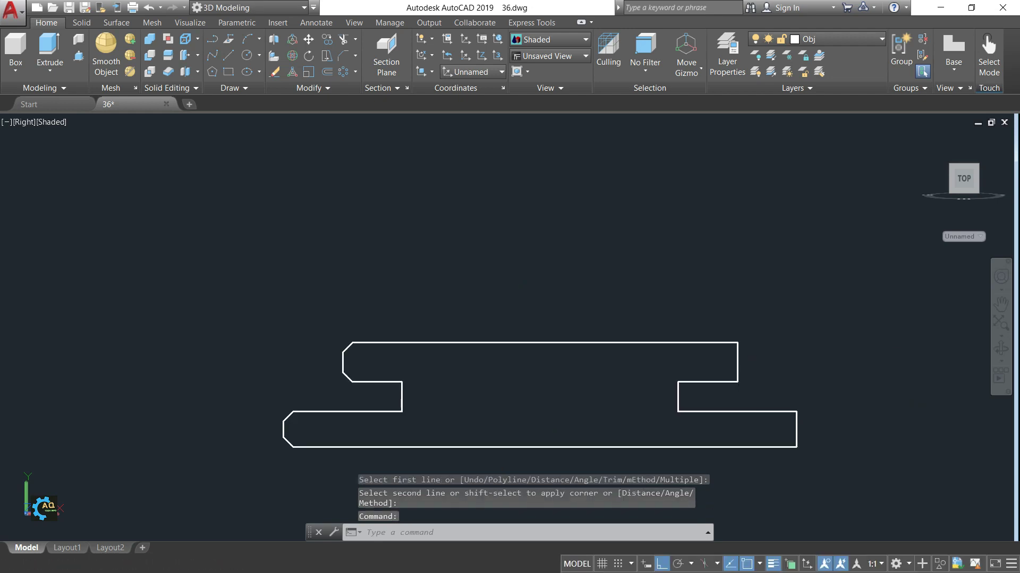
click(728, 343)
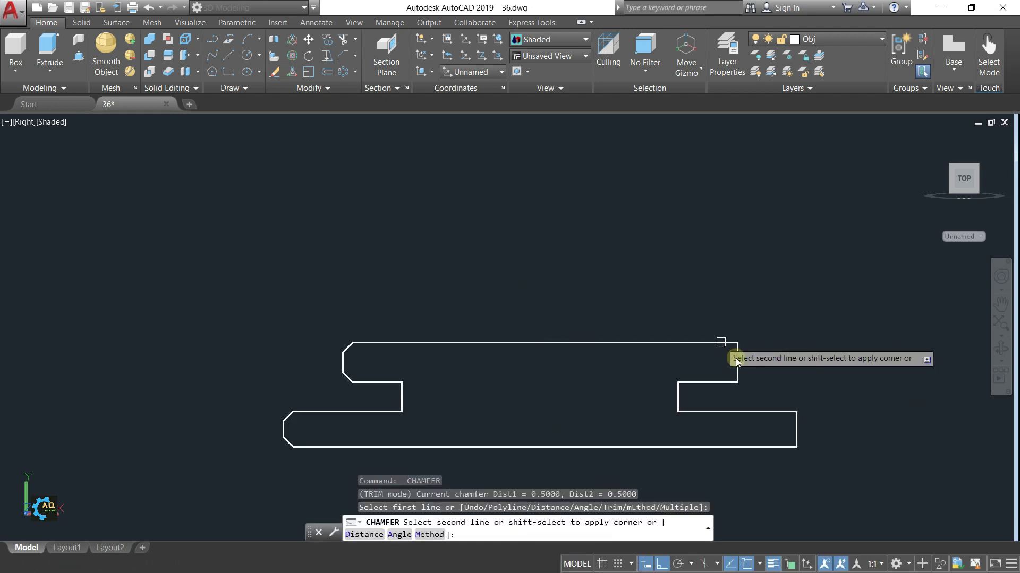
click(738, 360)
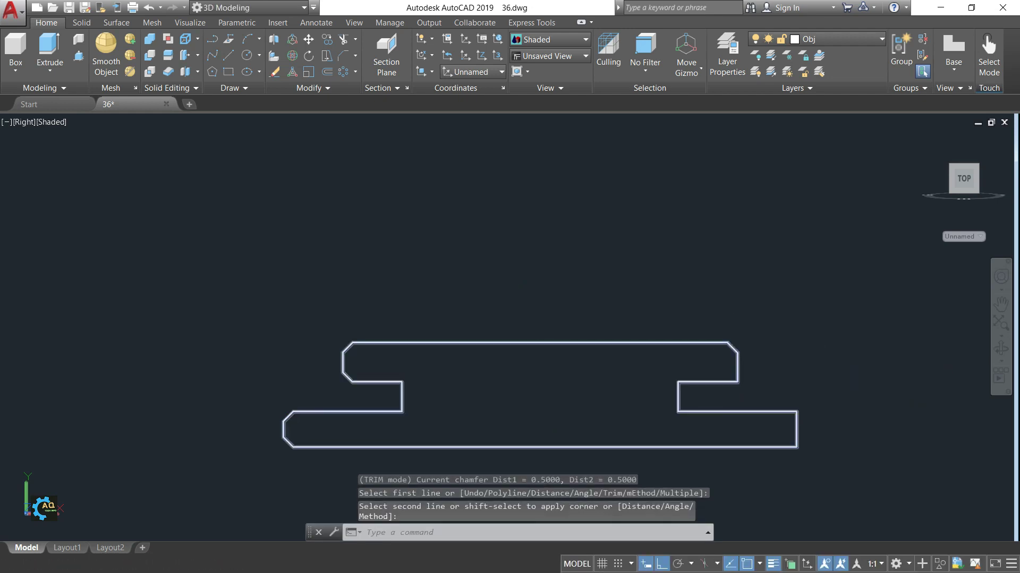
key(Return)
click(722, 382)
click(737, 365)
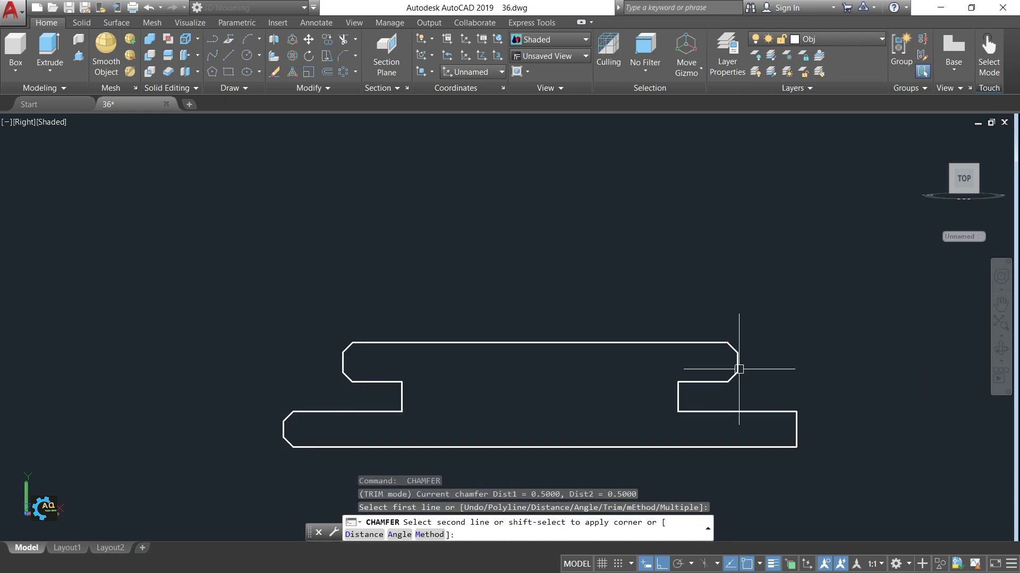
Step: Chamfer both right corners of the profile's lower flange with 0.5 distances
key(Return)
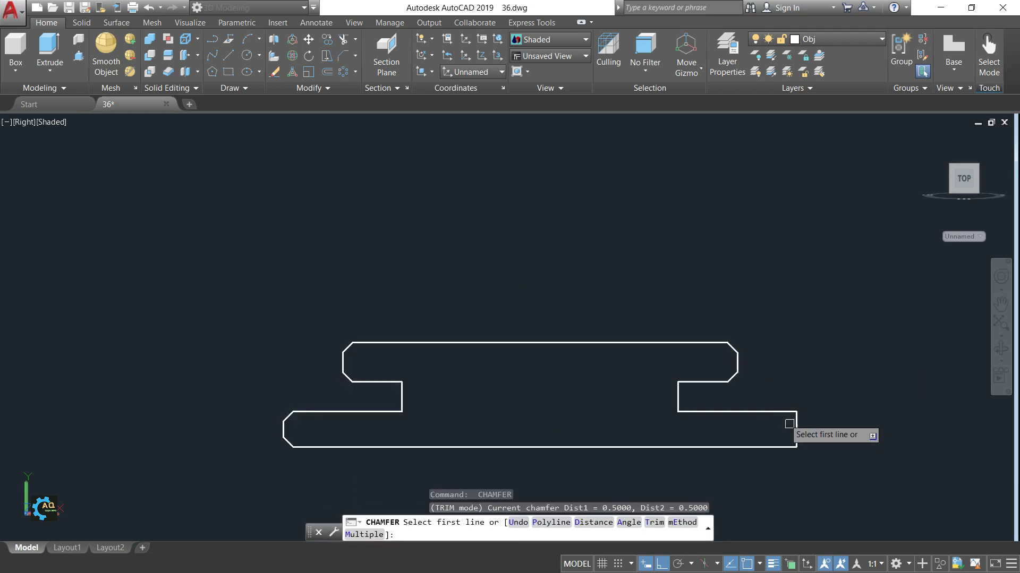
click(780, 412)
click(795, 425)
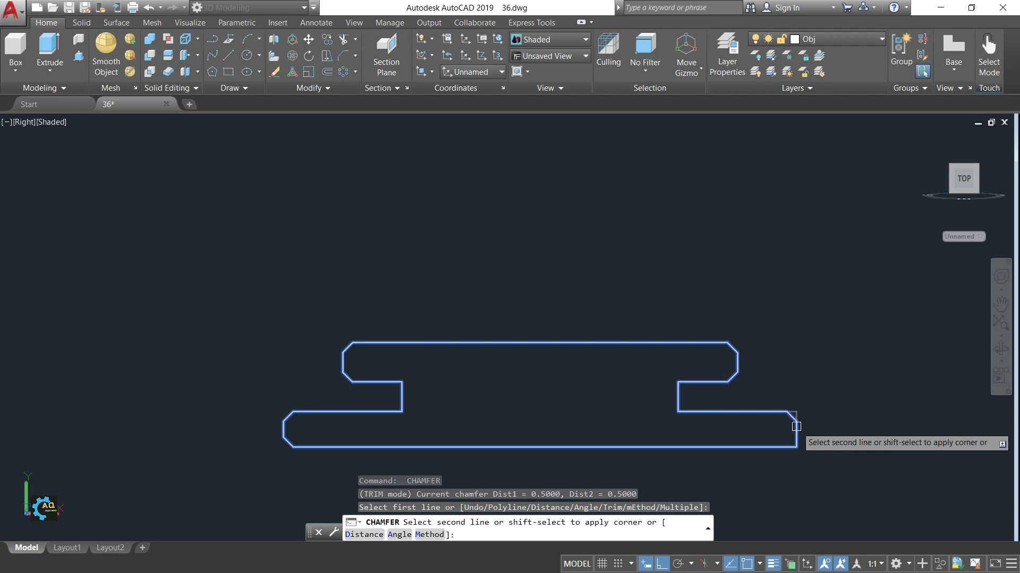
key(Return)
click(782, 448)
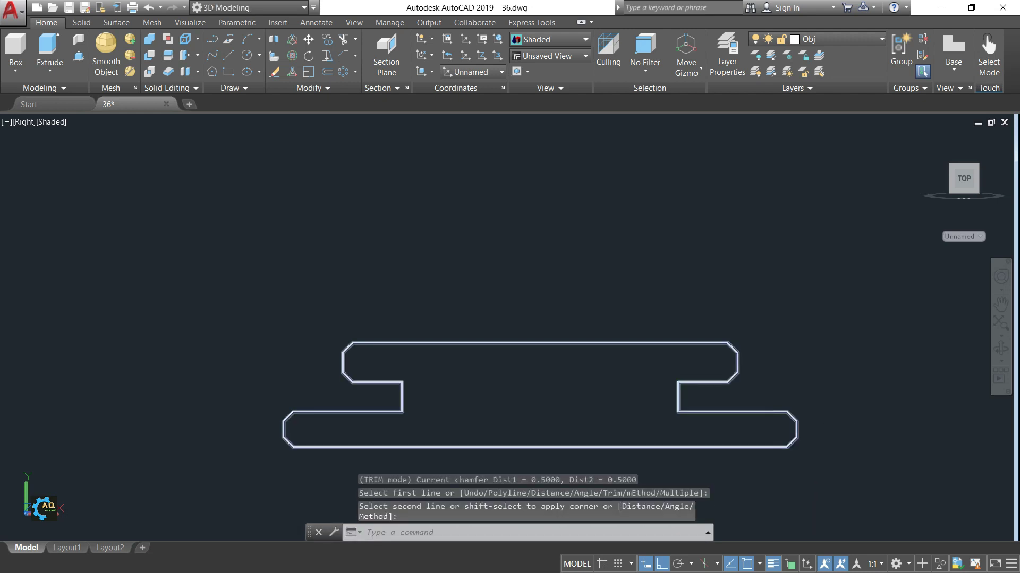
key(Escape)
Step: Fillet both inner corners of the profile's right notch with a radius of 0.5
scroll(666, 391, up, 6)
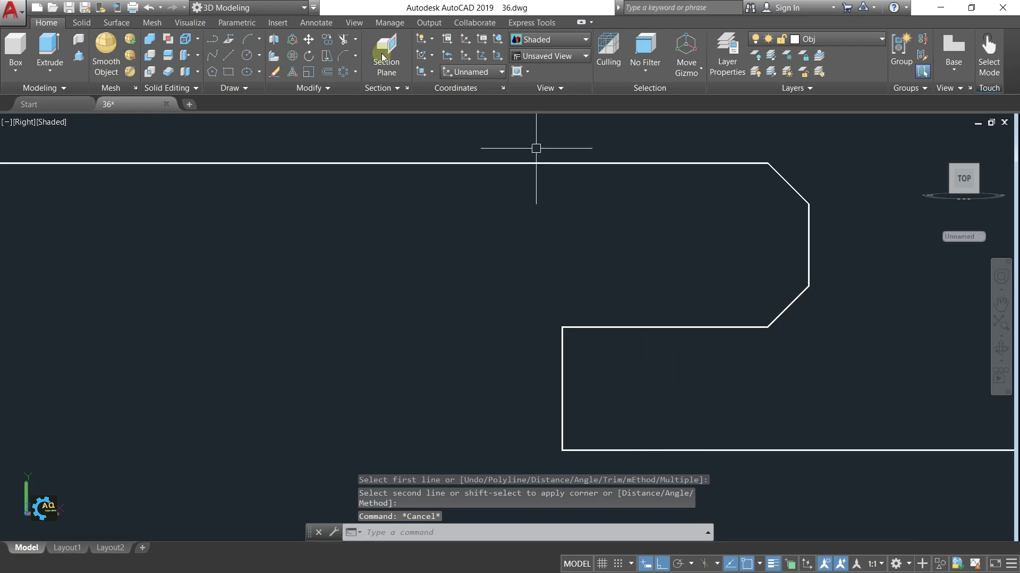
click(356, 58)
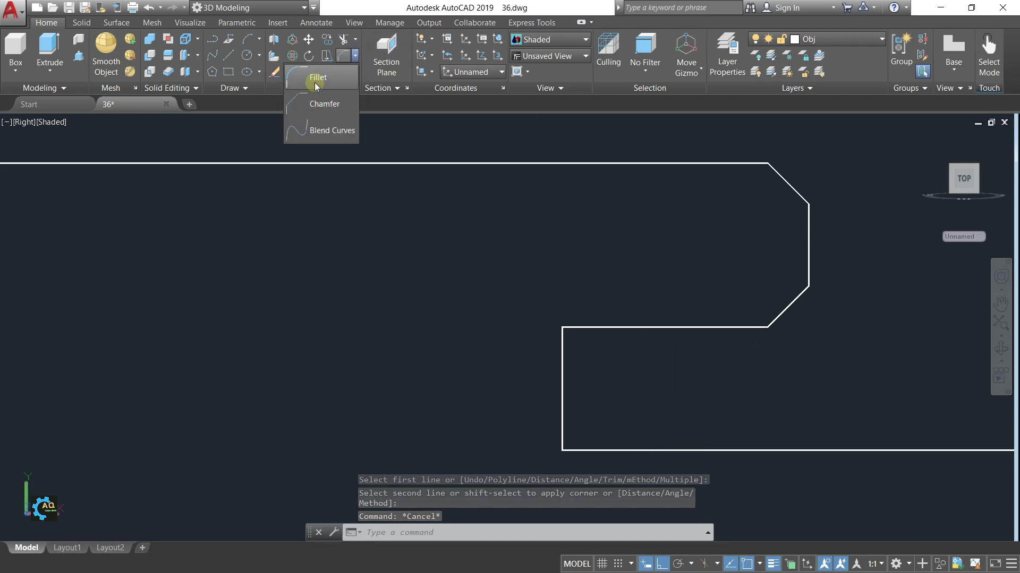
click(312, 78)
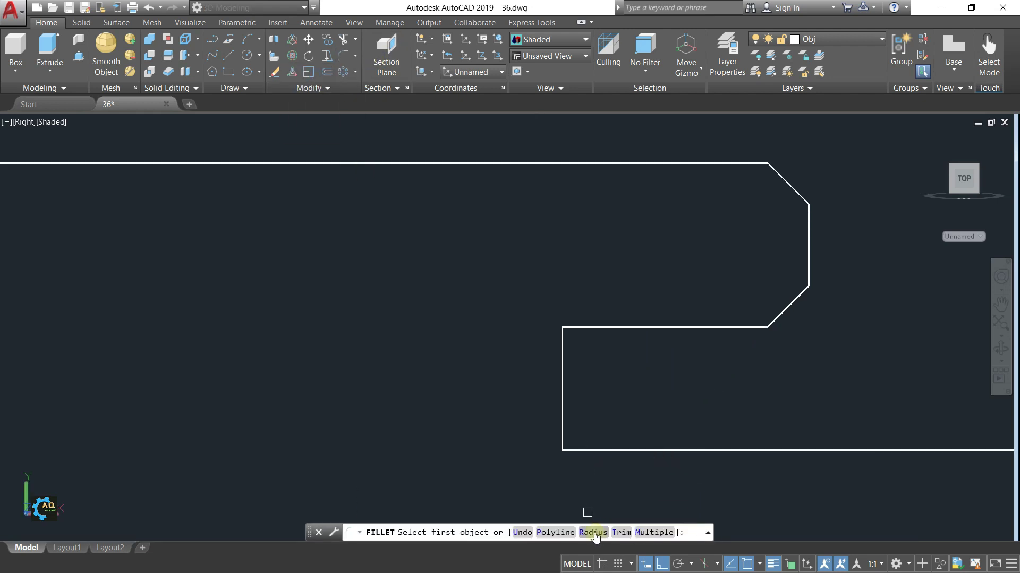
click(586, 532)
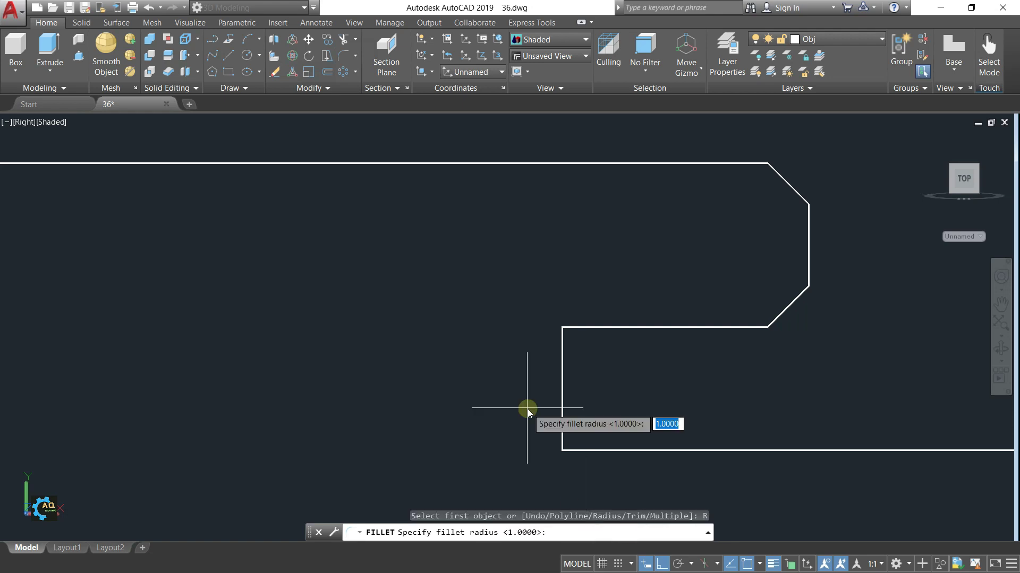
key(Return)
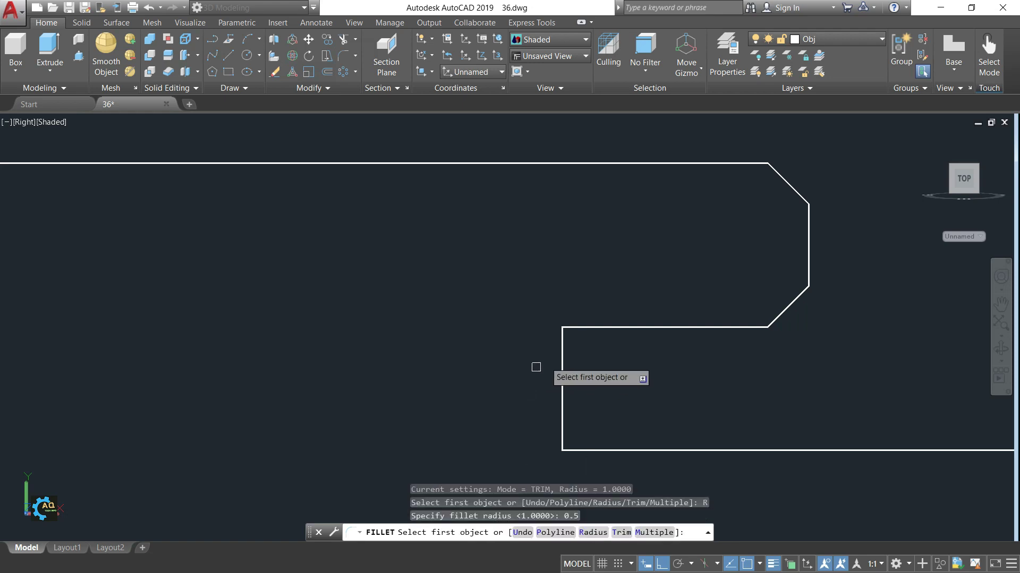
click(596, 329)
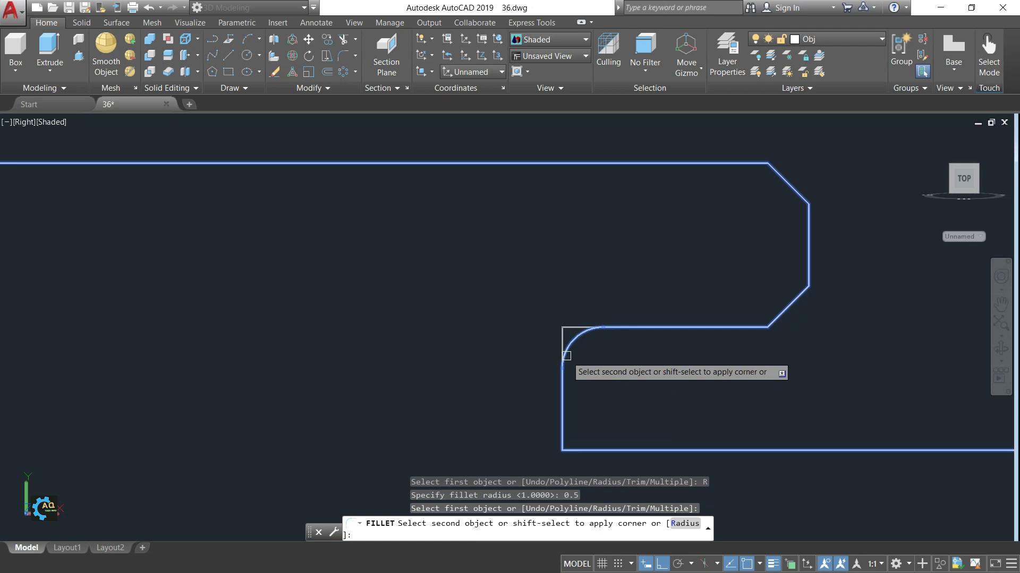
click(563, 357)
key(Return)
click(562, 405)
click(618, 448)
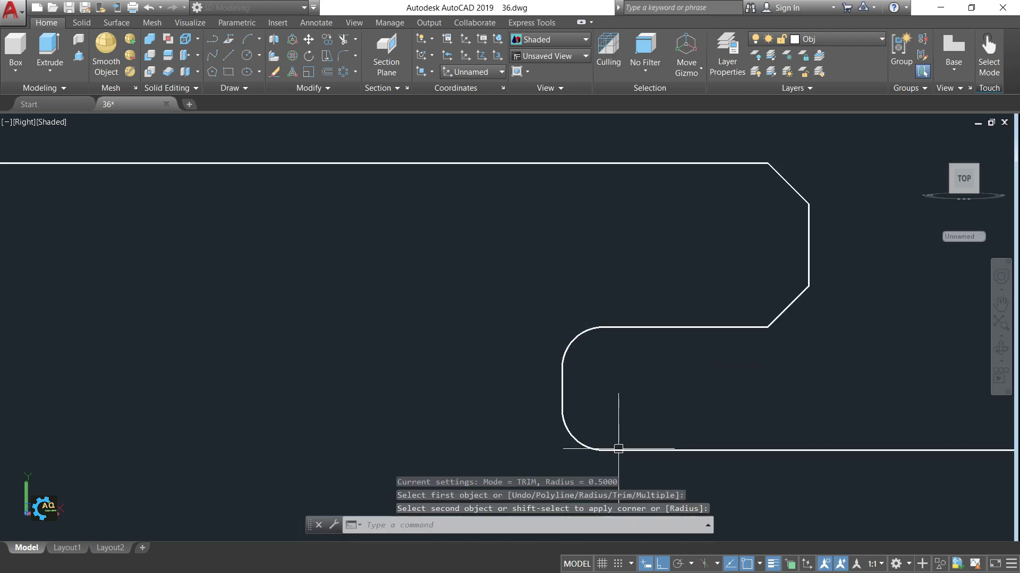
Step: Fillet both inner corners of the profile's left notch with the same 0.5 radius
scroll(619, 410, down, 5)
scroll(490, 417, up, 2)
scroll(472, 422, up, 5)
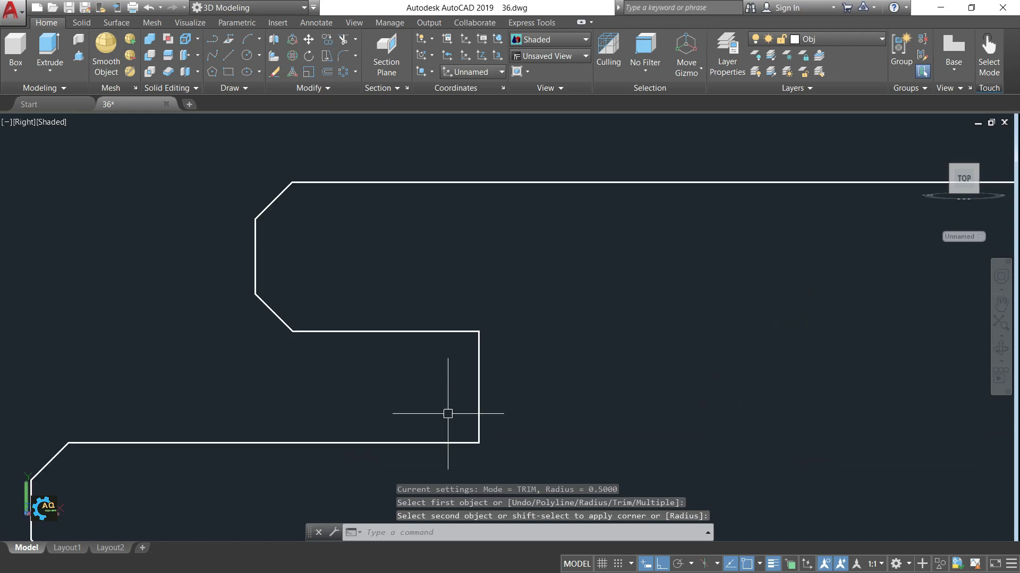
key(Return)
click(445, 330)
click(477, 365)
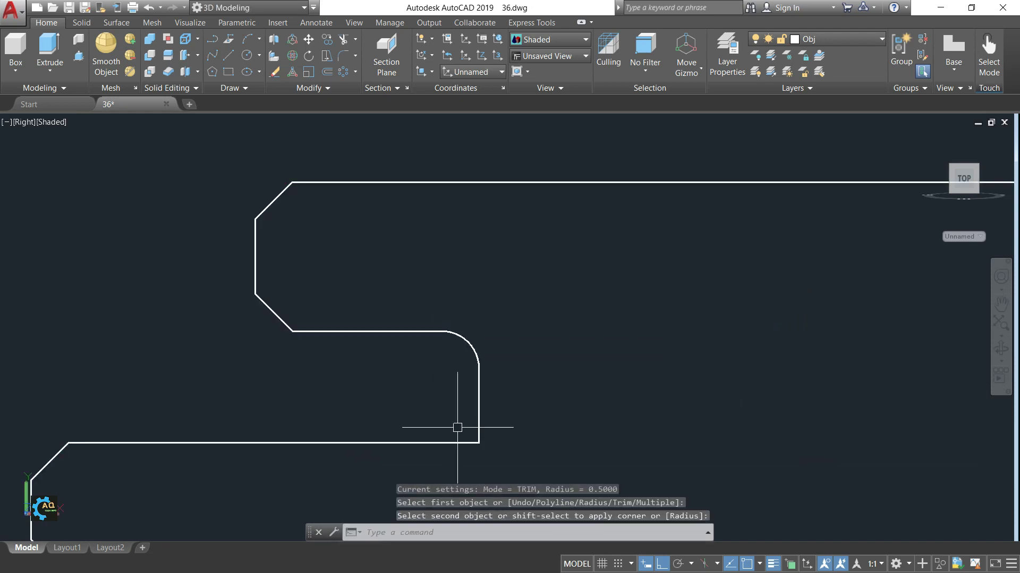
key(Return)
click(434, 442)
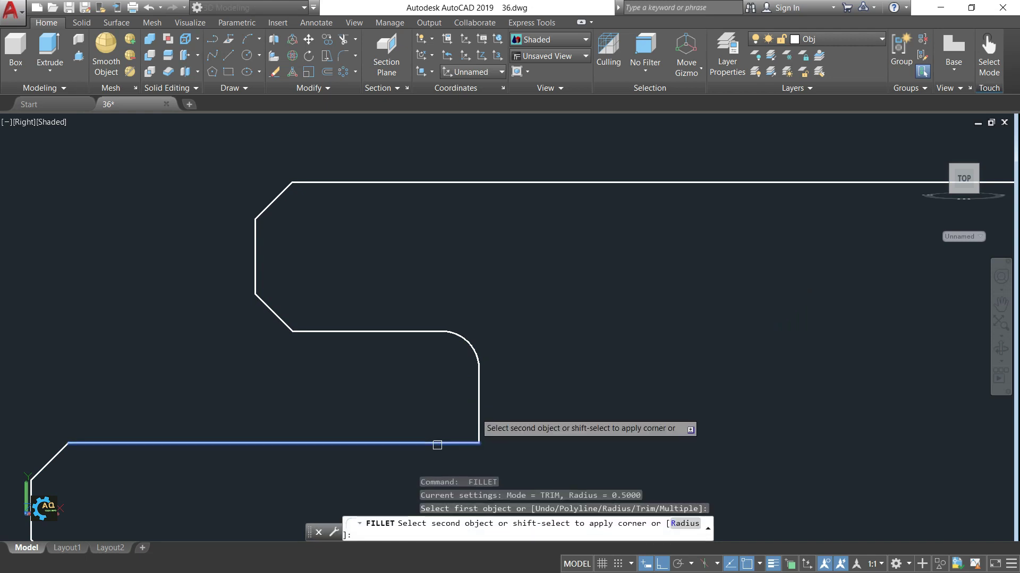
click(478, 403)
Step: Draw a vertical line 1.3 long downward from the right end of the profile's bottom edge
scroll(446, 376, down, 5)
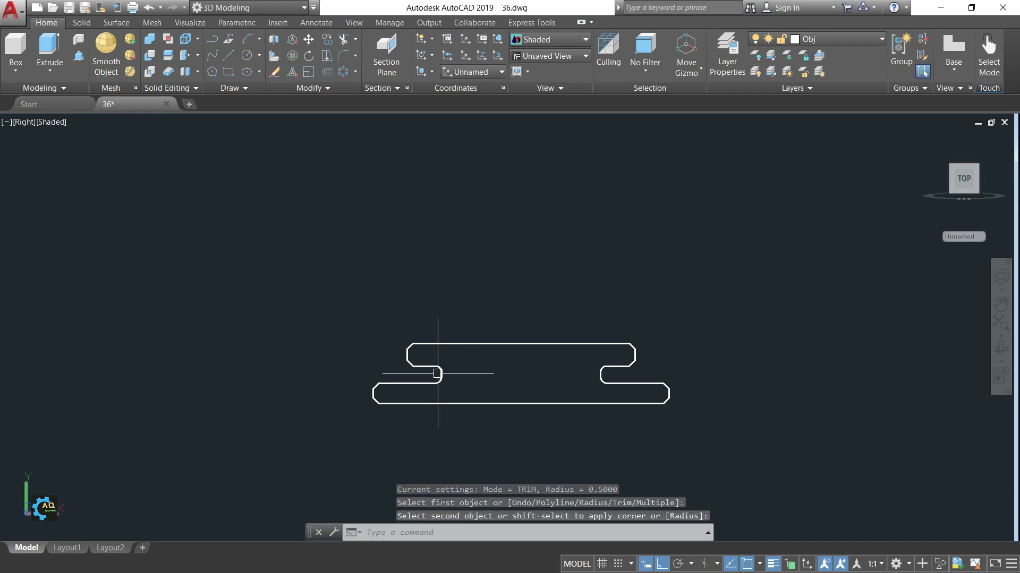
scroll(609, 422, up, 2)
middle_drag(610, 425, 628, 409)
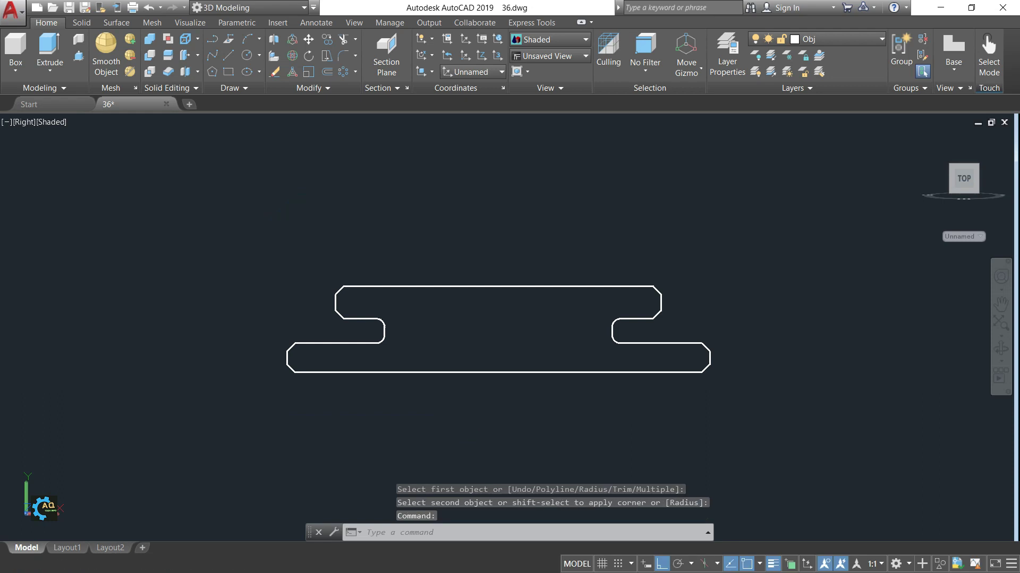
text(l)
key(Return)
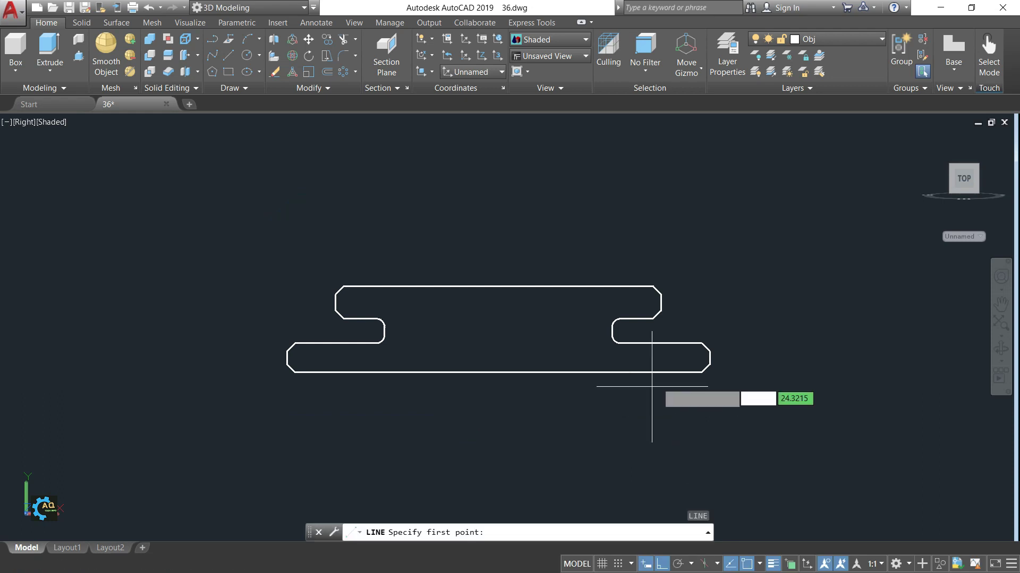
click(701, 372)
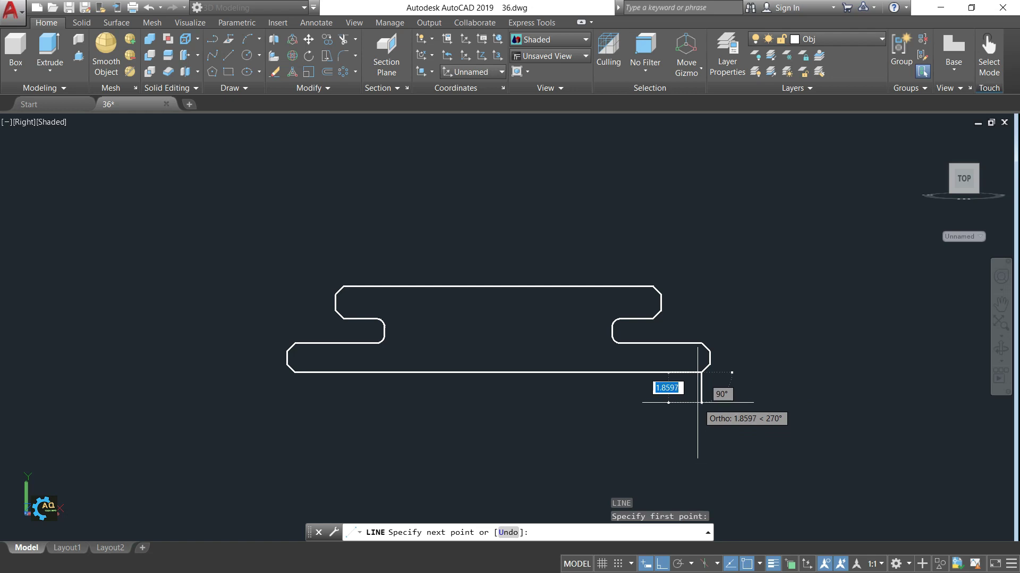
text(1.)
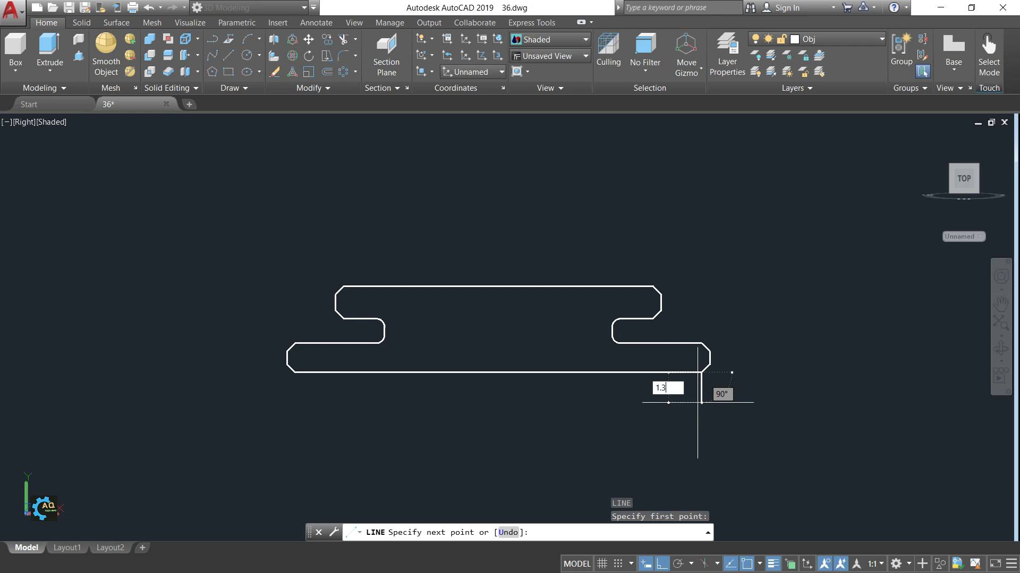
text(3)
key(Return)
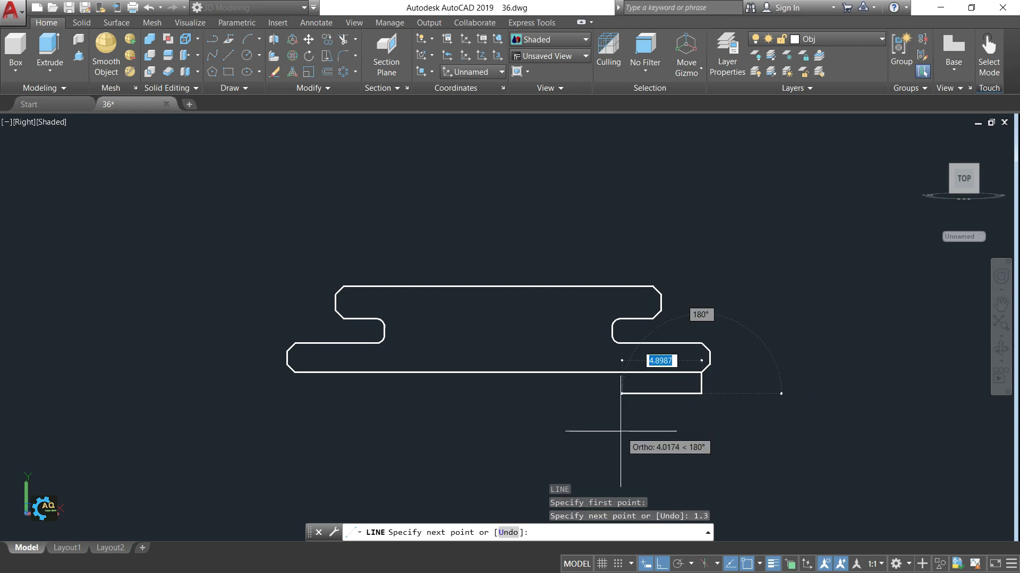
key(Escape)
Step: Revolve the closed profile 360 degrees as a solid about a horizontal axis through the lower end of the 1.3 line
middle_drag(636, 406, 584, 393)
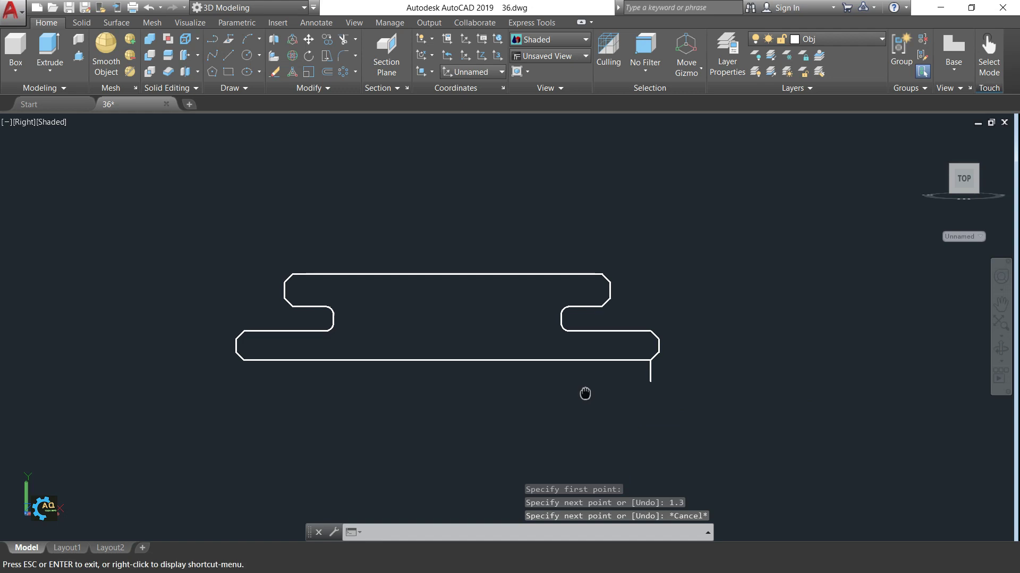
click(52, 76)
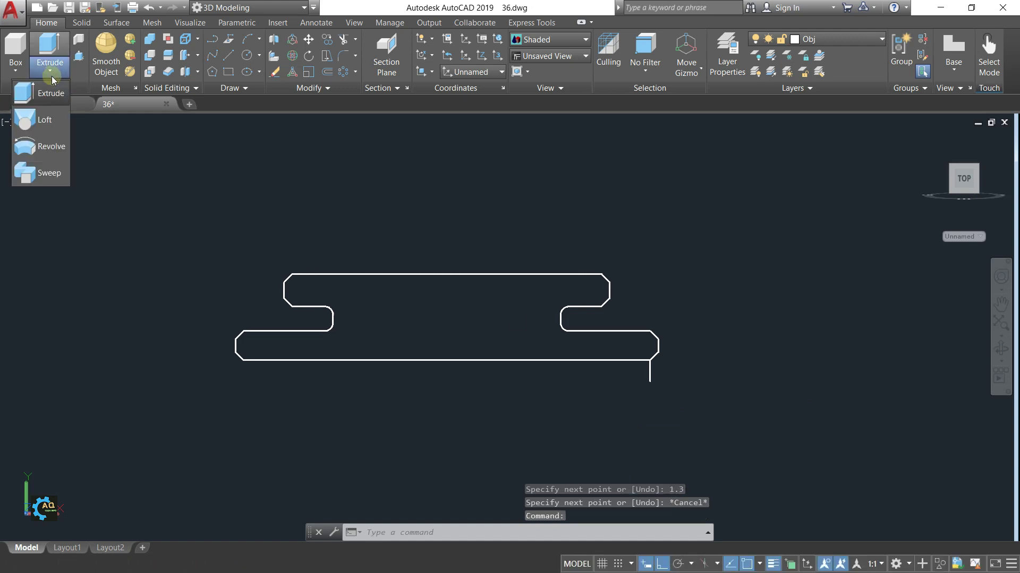
click(50, 152)
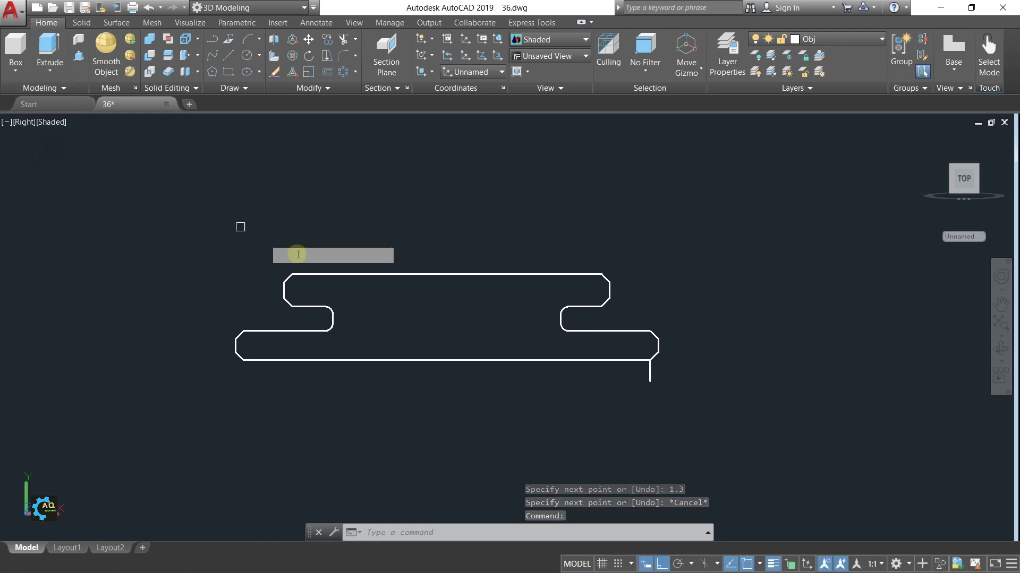
click(314, 273)
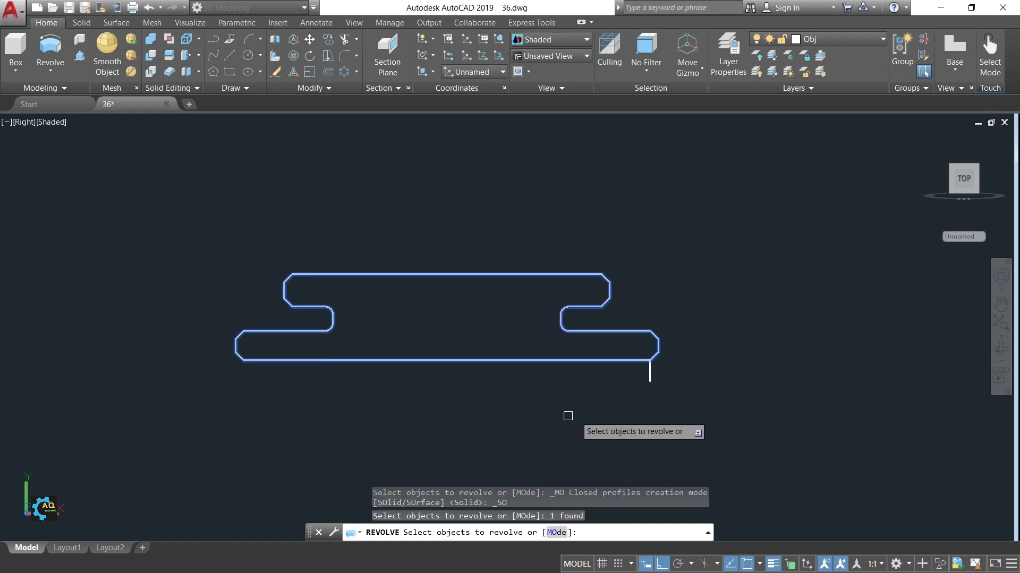
key(Return)
click(649, 382)
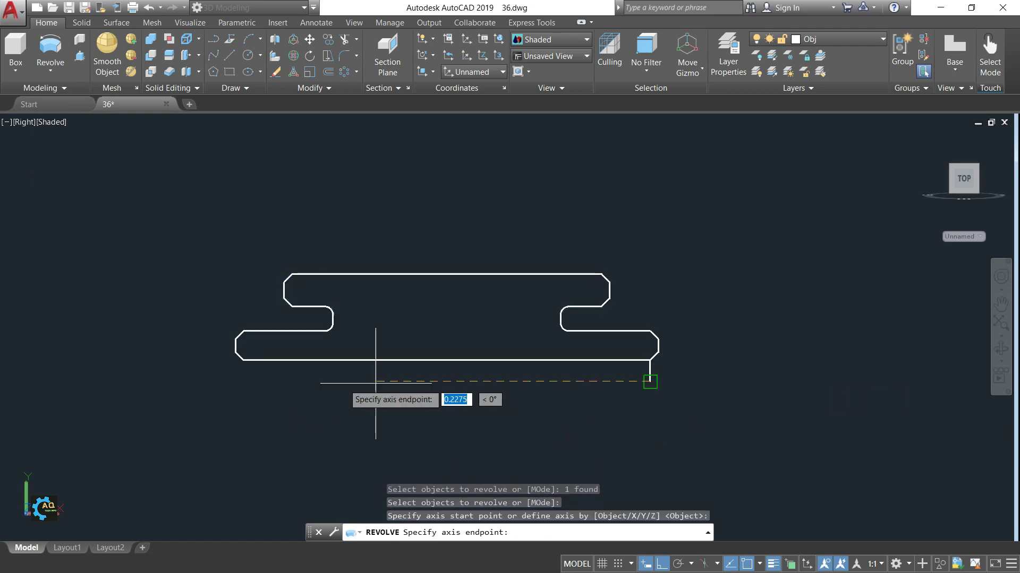
click(163, 383)
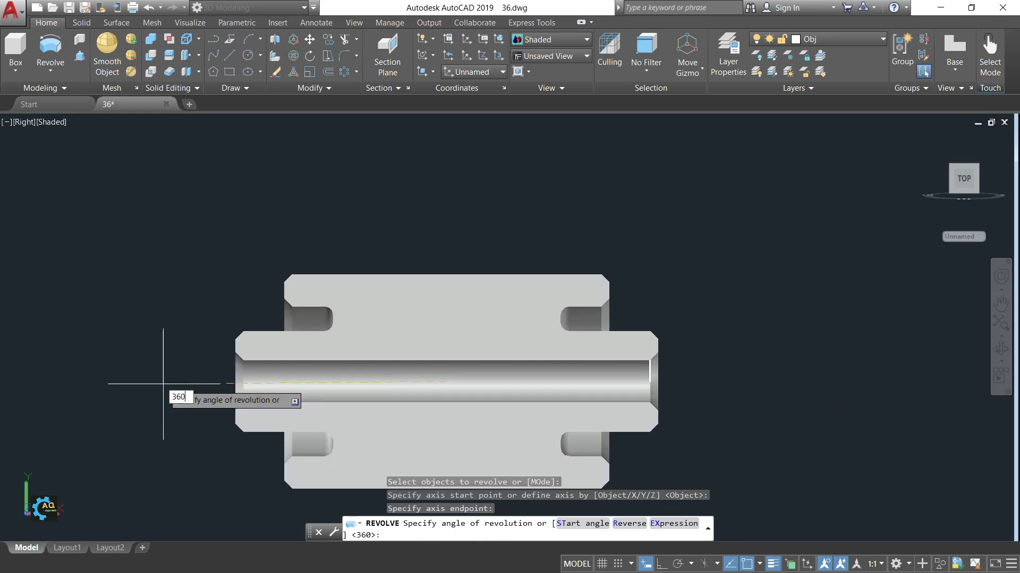
key(Return)
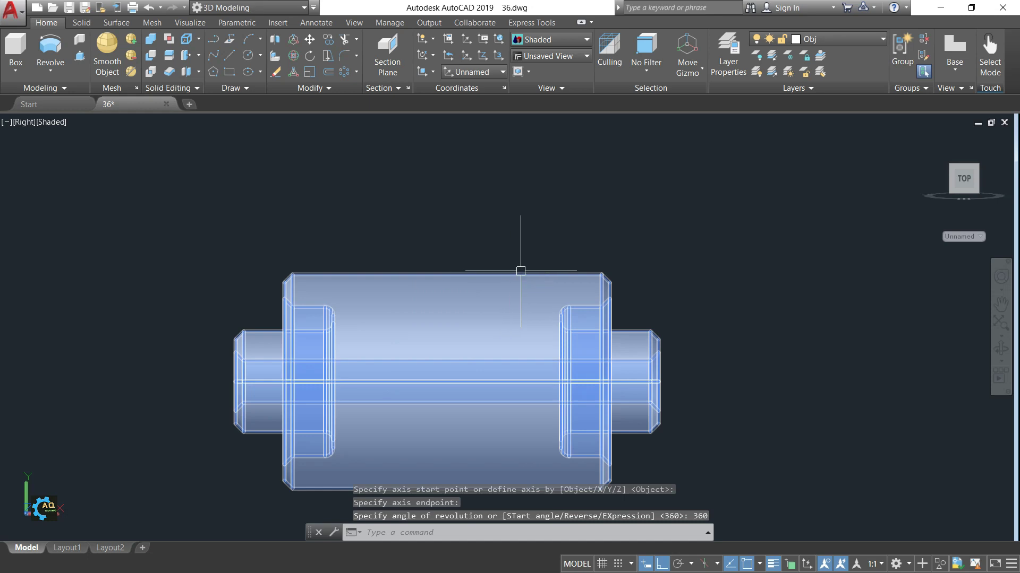
Step: Delete the short construction line left inside the revolved solid's bore
shift+middle_drag(710, 365, 553, 364)
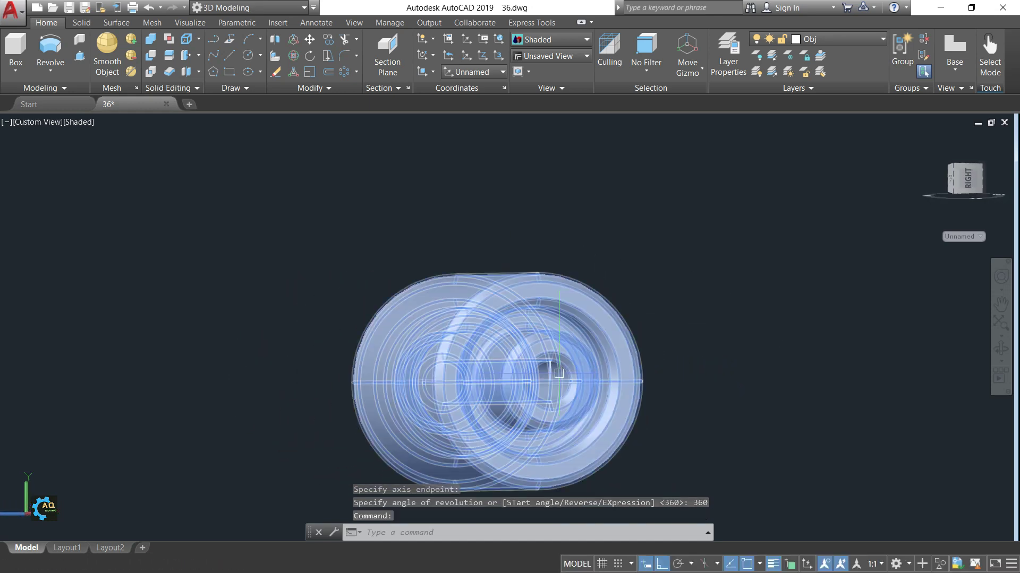
click(553, 372)
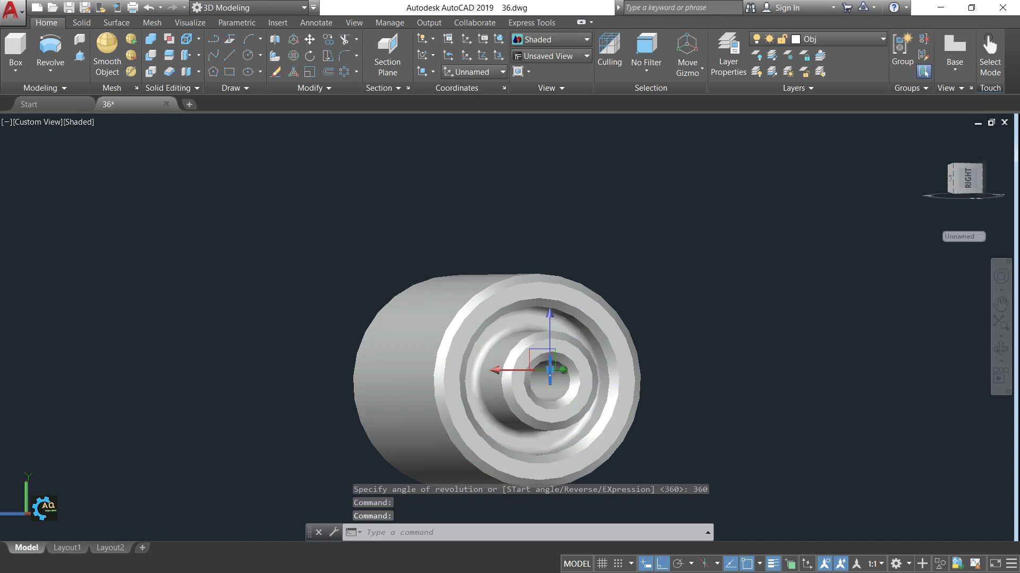
key(Delete)
Step: View the revolved solid square-on at its circular end and align the UCS to the solid with the Object option
shift+middle_drag(771, 369, 867, 364)
shift+middle_drag(555, 343, 467, 375)
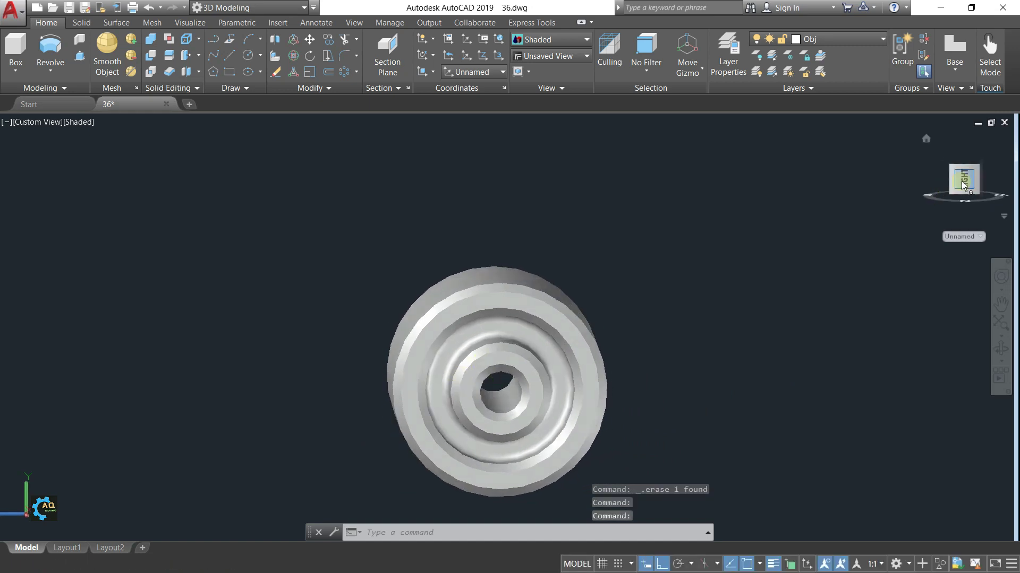
scroll(504, 223, up, 3)
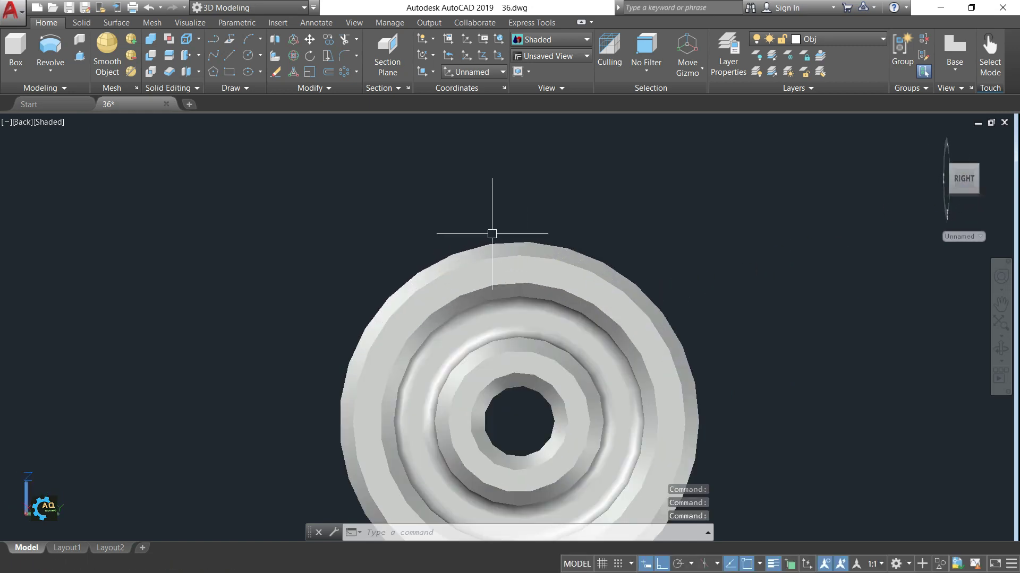
click(433, 73)
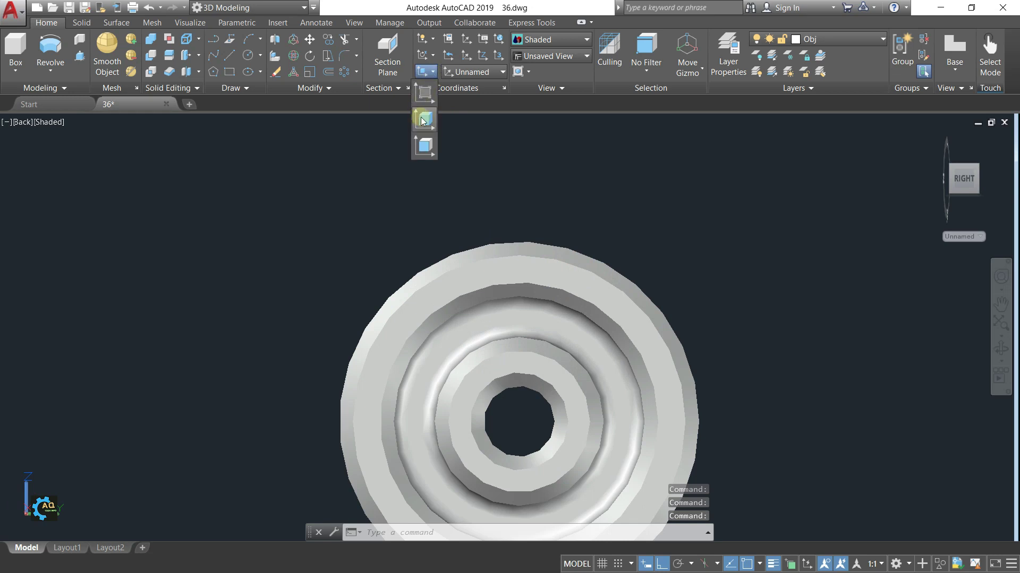
click(423, 120)
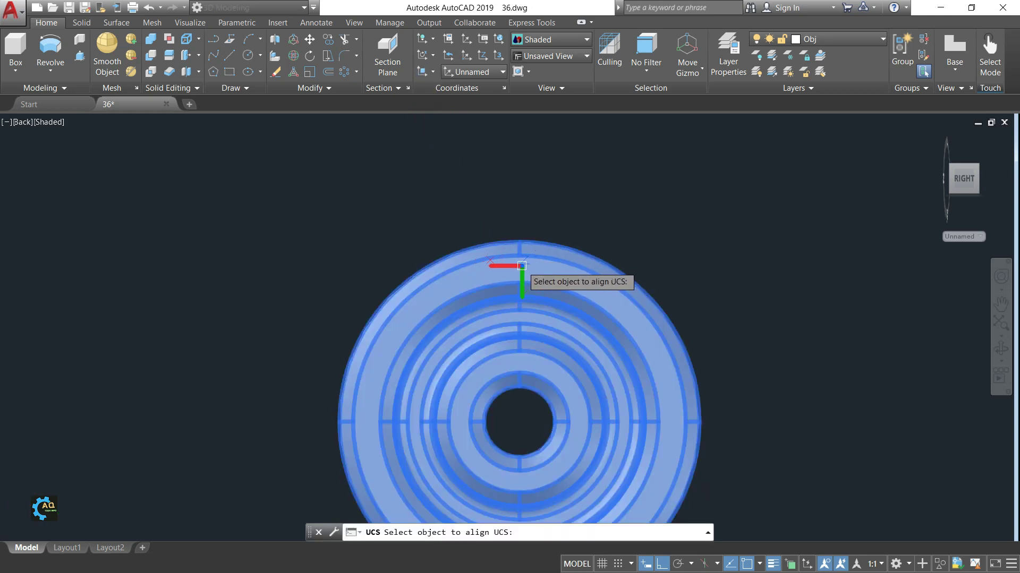
click(521, 266)
Step: Start a polyline on the outer edge of the solid's circular end and draw a slightly curved, nearly vertical three-point arc segment outward
scroll(522, 258, up, 5)
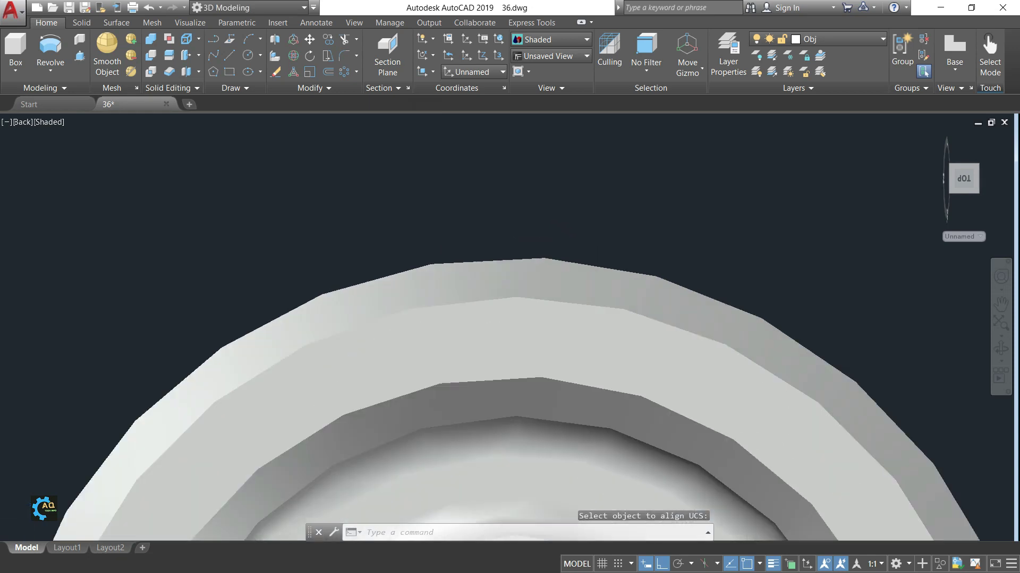
middle_drag(532, 208, 510, 227)
key(F10)
middle_drag(546, 173, 529, 200)
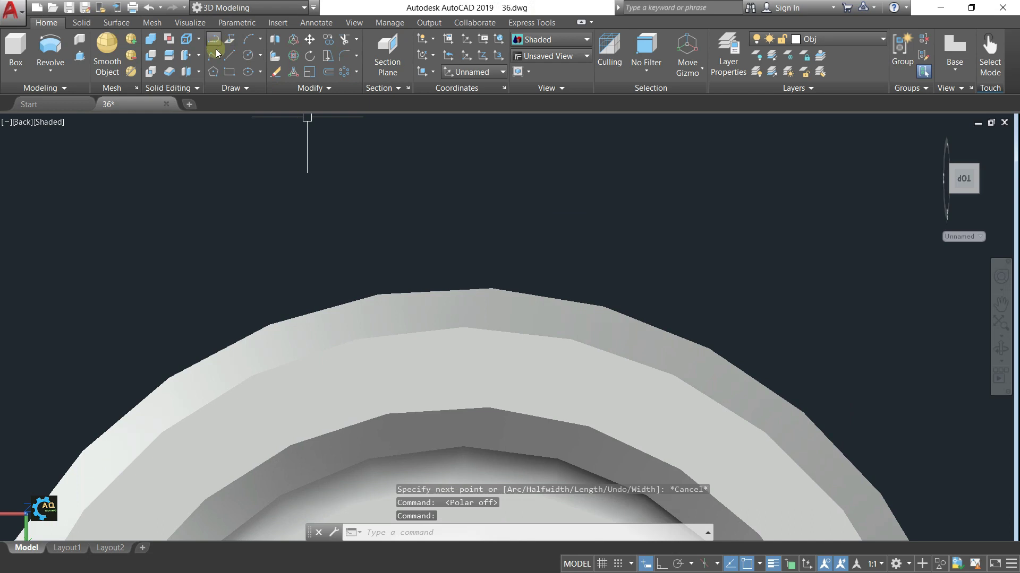
click(226, 54)
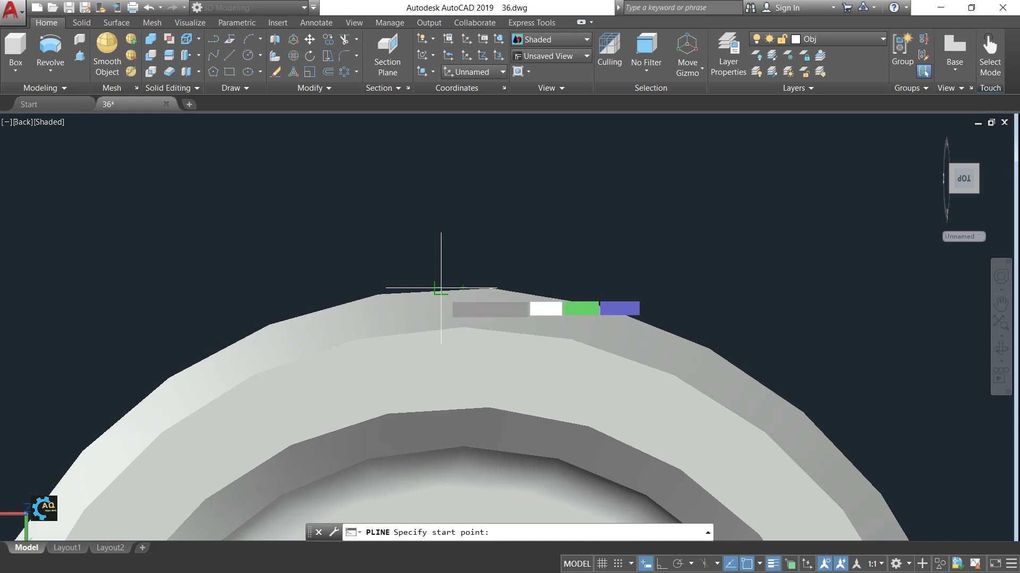
scroll(428, 290, up, 1)
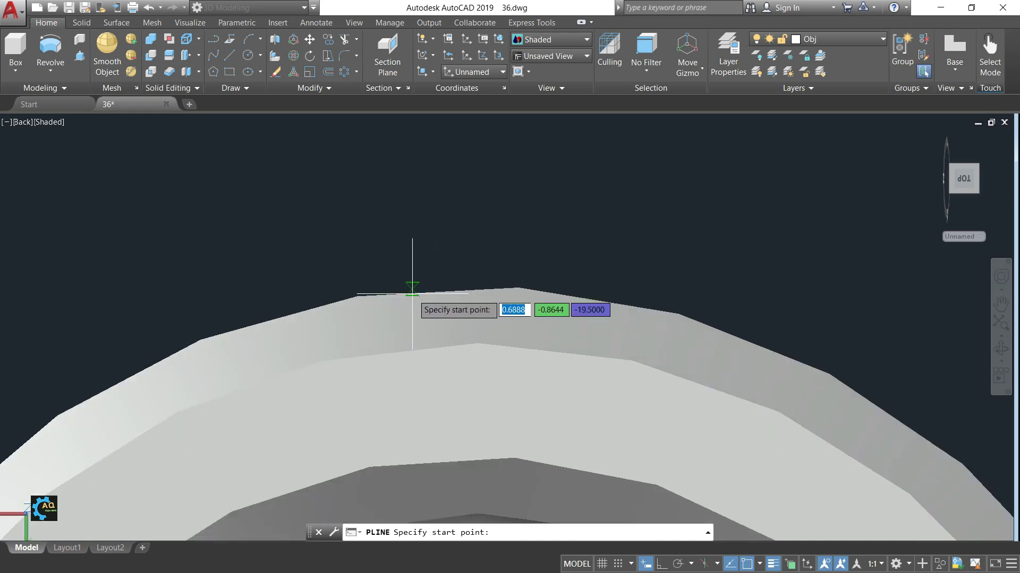
click(413, 290)
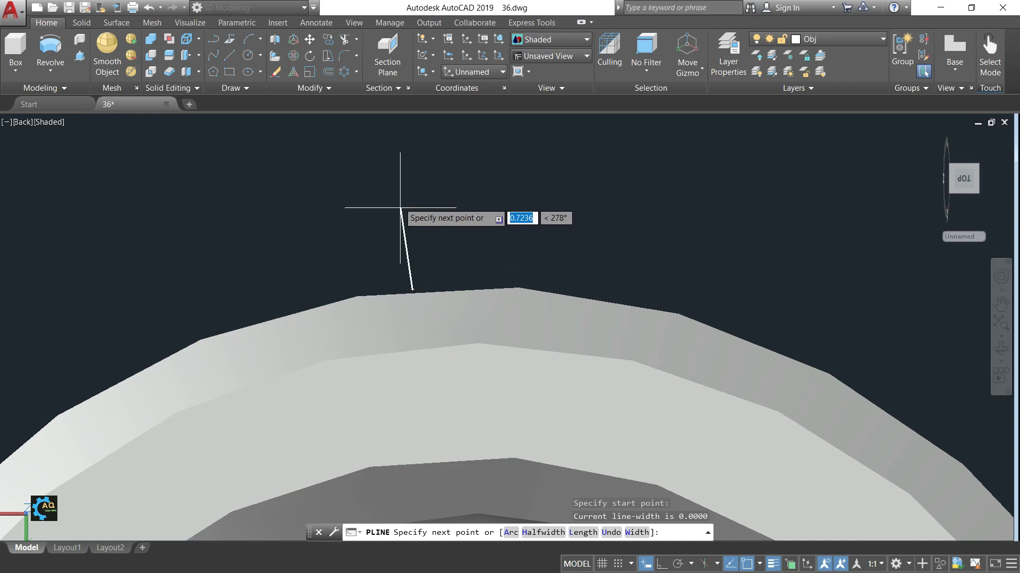
click(661, 564)
scroll(409, 175, up, 1)
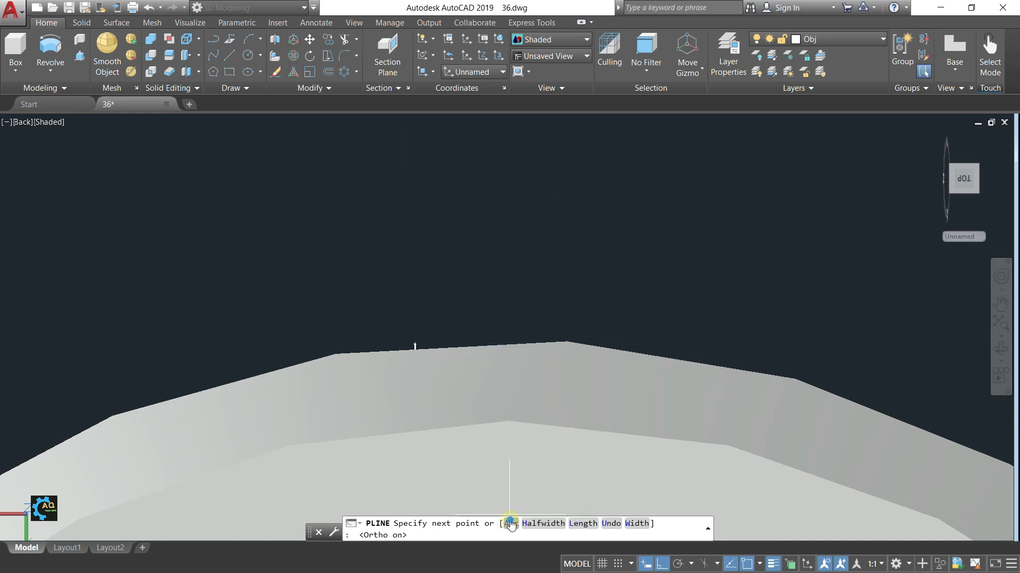
text(A)
key(Return)
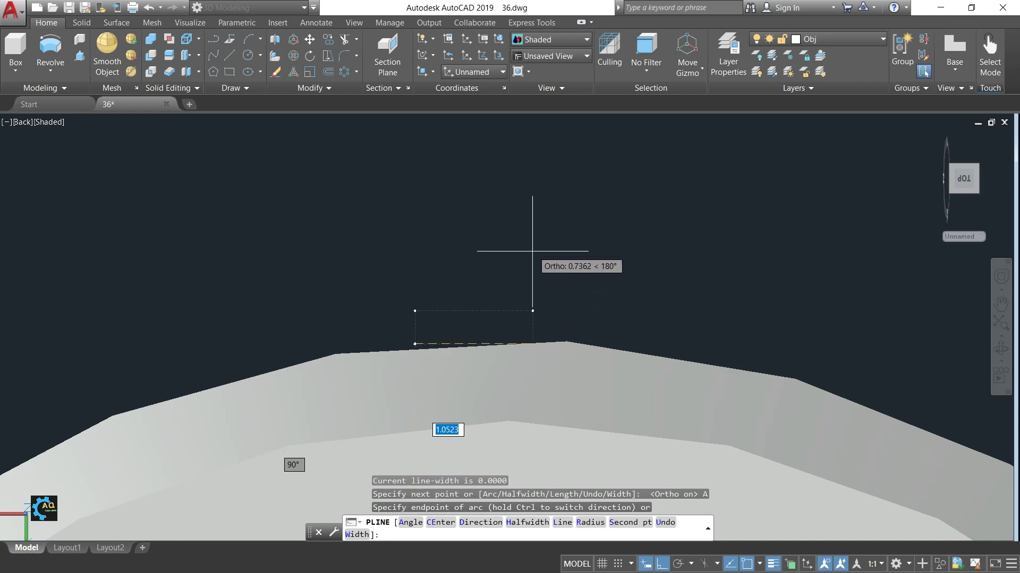
click(627, 523)
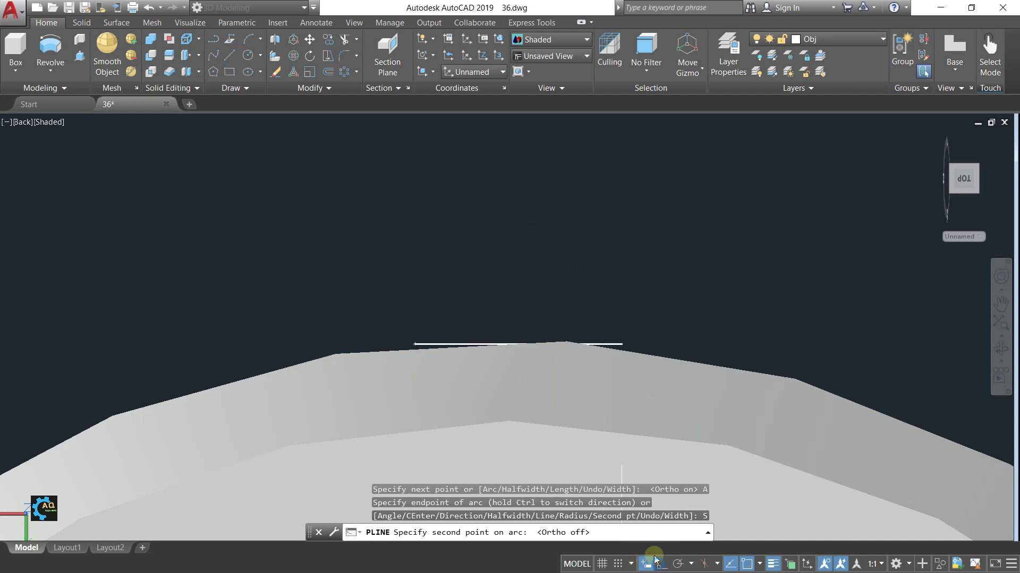
click(422, 235)
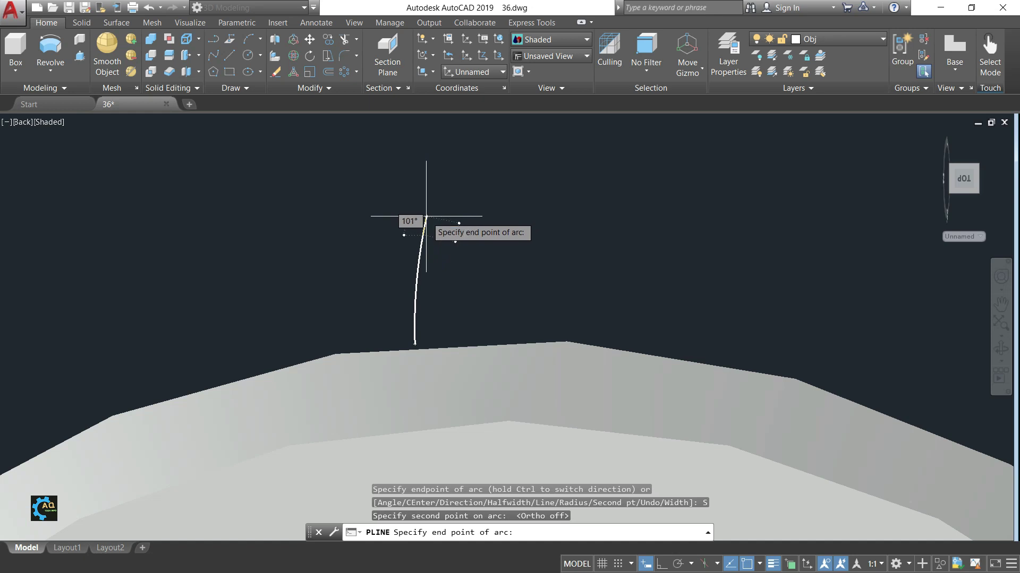
click(426, 216)
scroll(445, 201, up, 3)
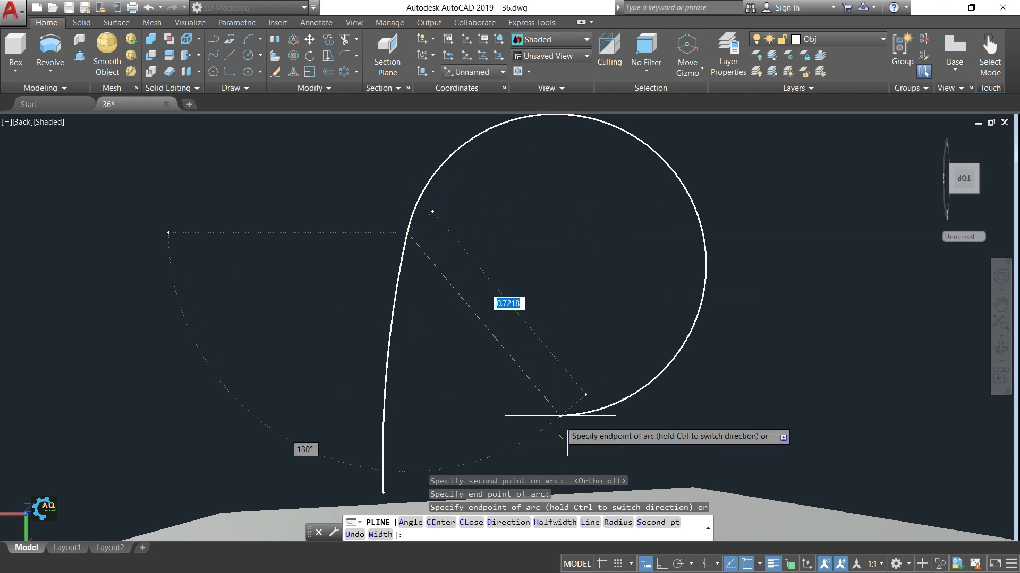
Step: Continue the polyline with a straight segment about 0.26 long sloping inward, and finish it with a 0.3 horizontal segment
click(590, 523)
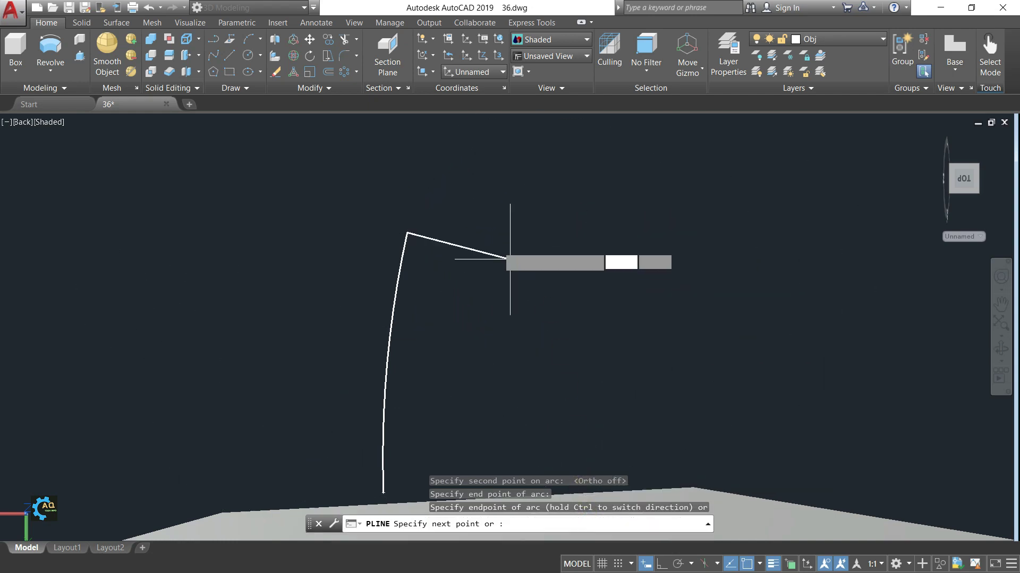
scroll(425, 164, up, 1)
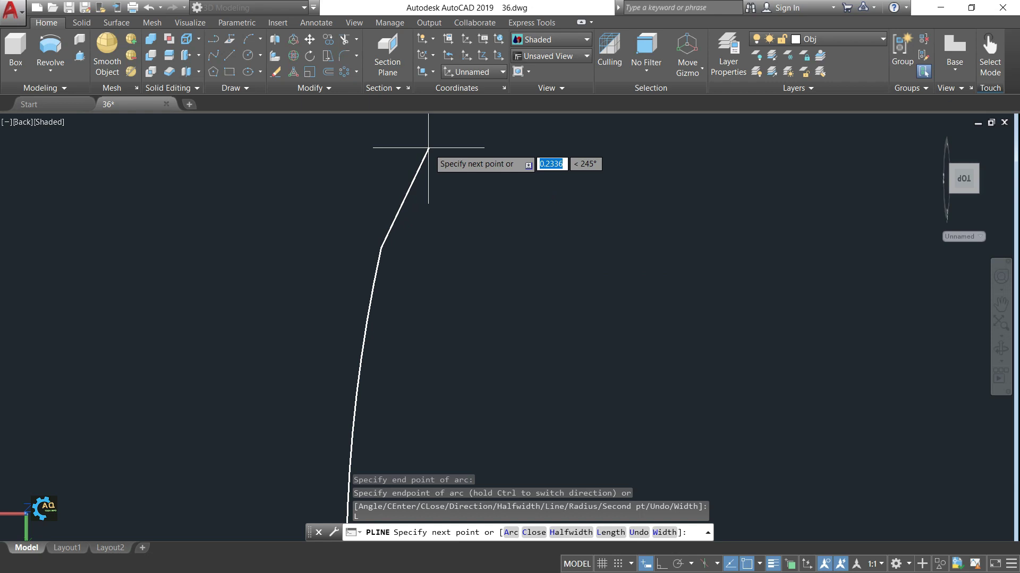
scroll(428, 148, down, 3)
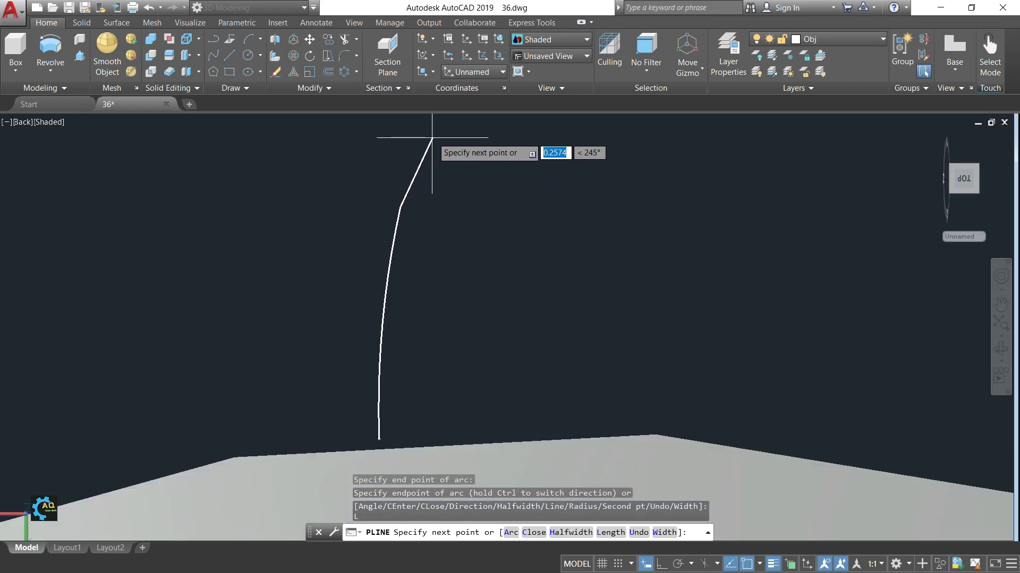
click(432, 137)
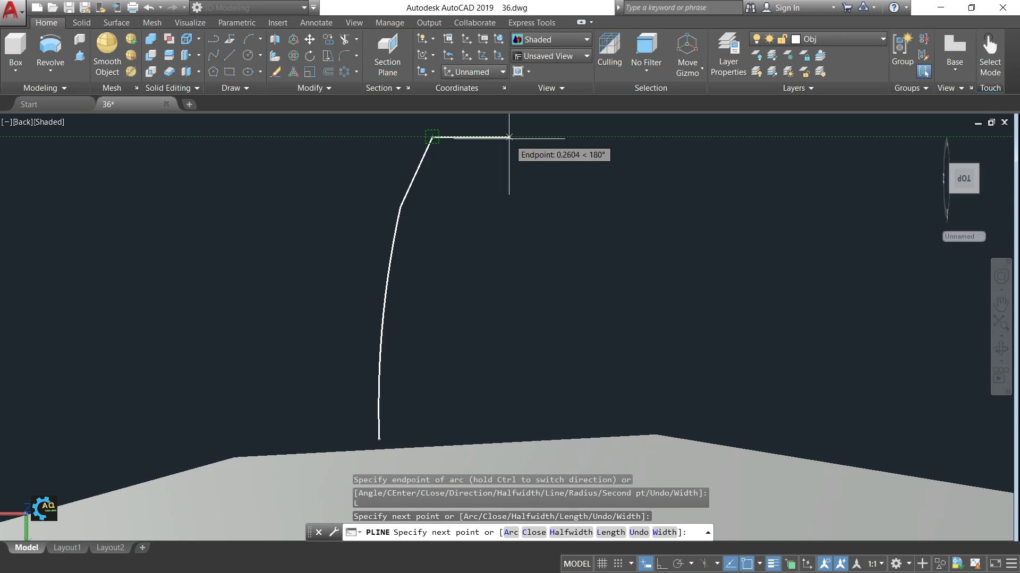
text(0.3)
key(Return)
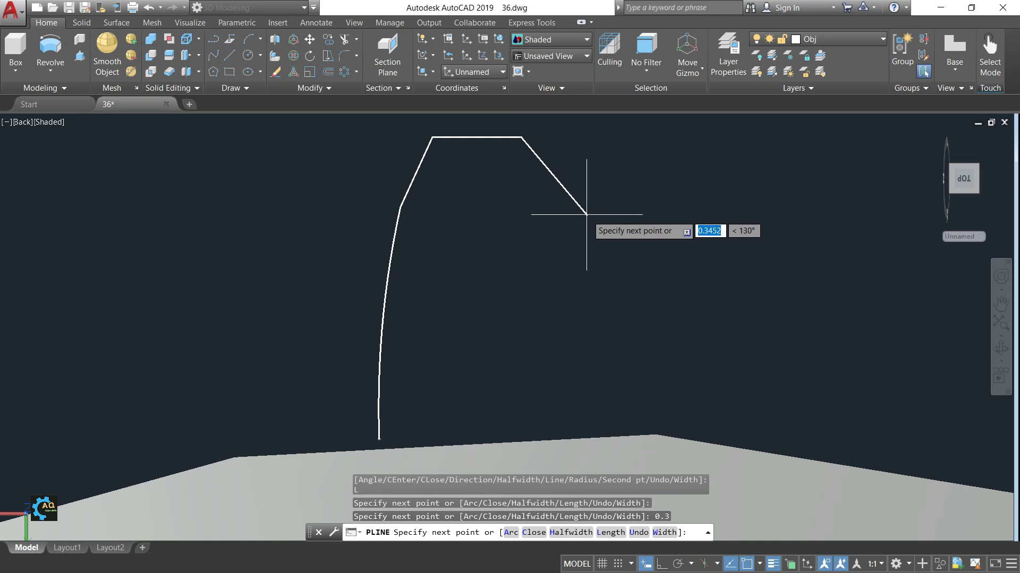
key(Escape)
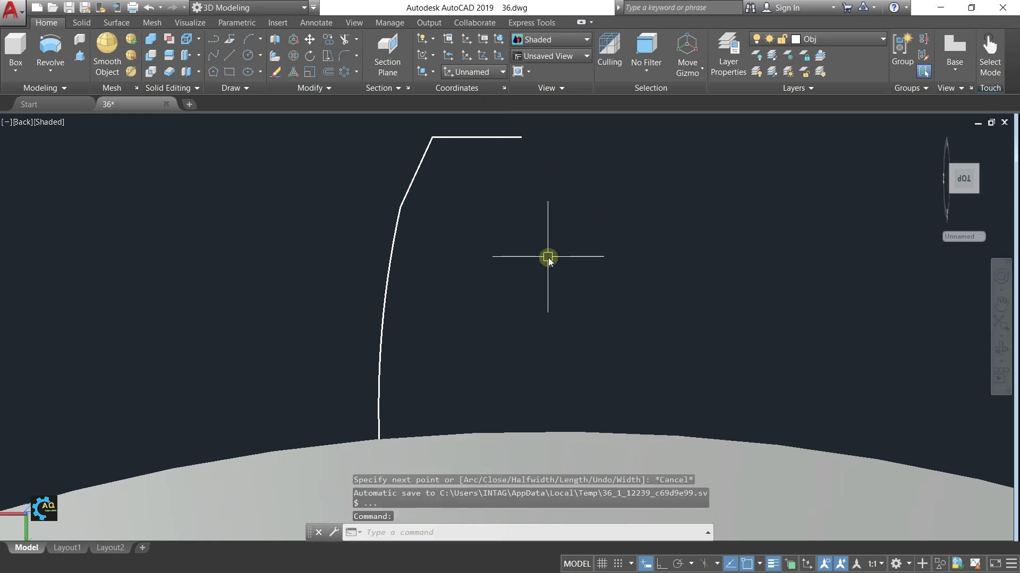
Step: Mirror the half tooth profile about a vertical line through the free end of its 0.3 segment, keeping the source
text(MI)
key(Return)
click(497, 138)
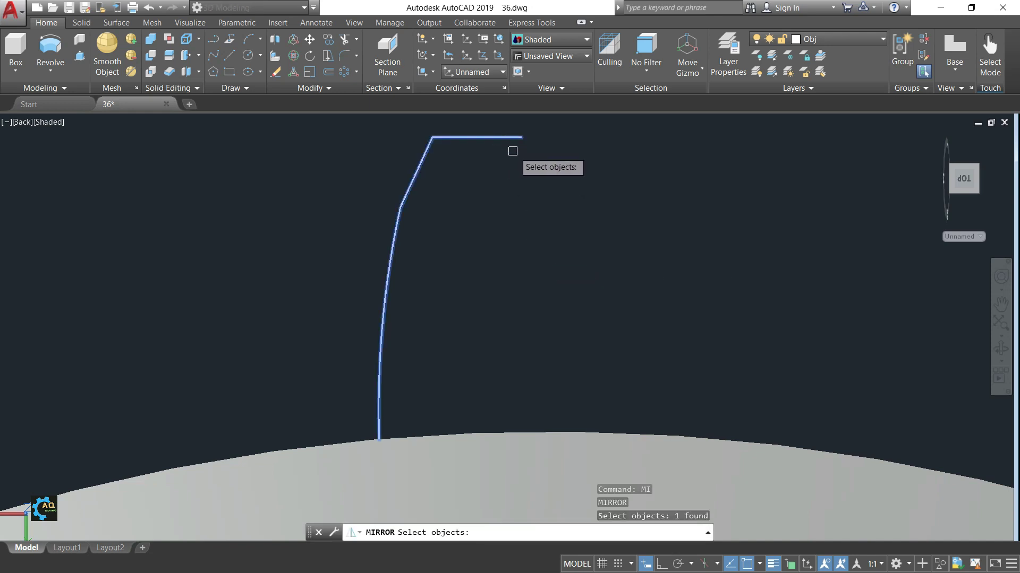
key(Return)
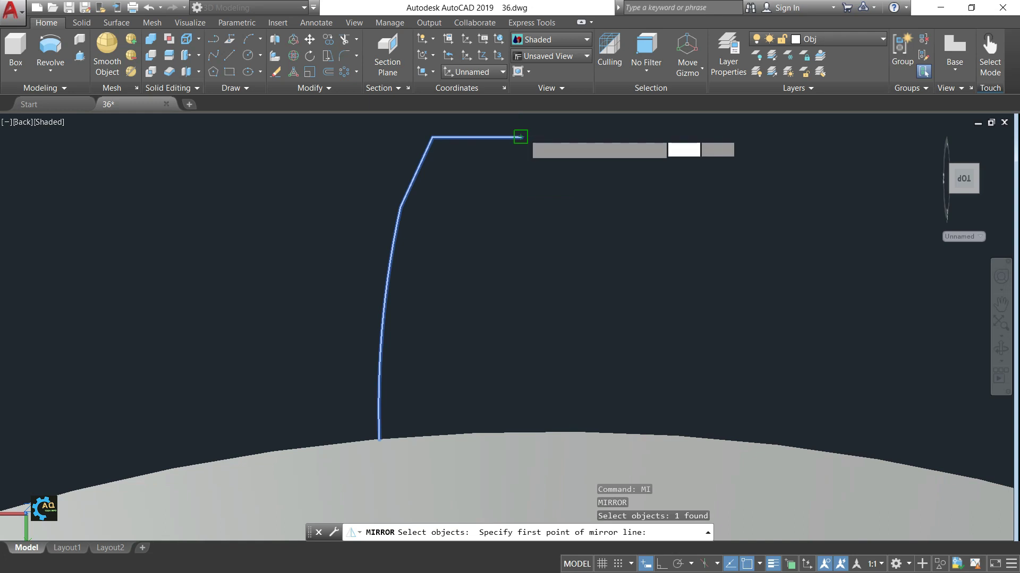
click(521, 137)
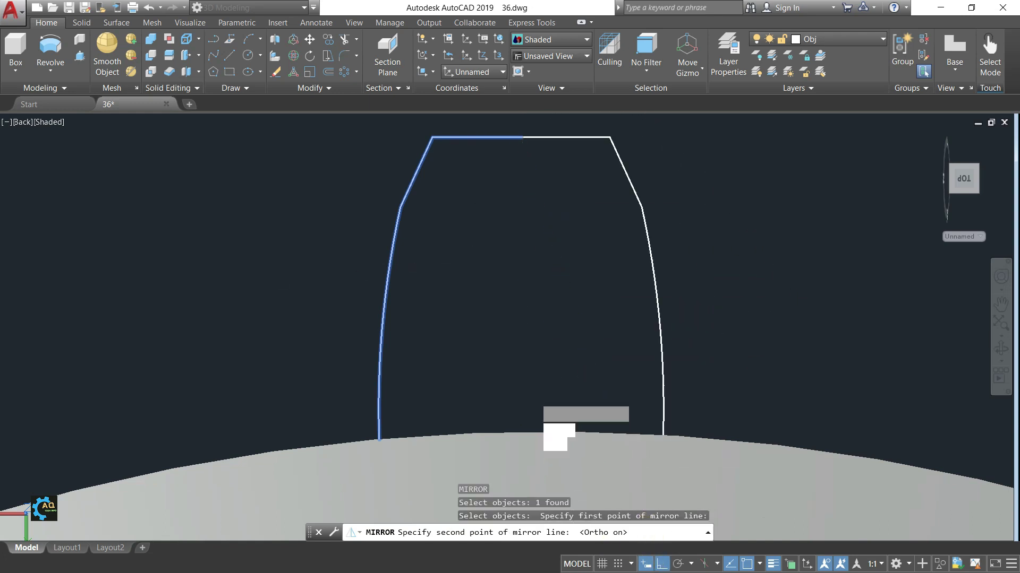
click(534, 397)
key(Return)
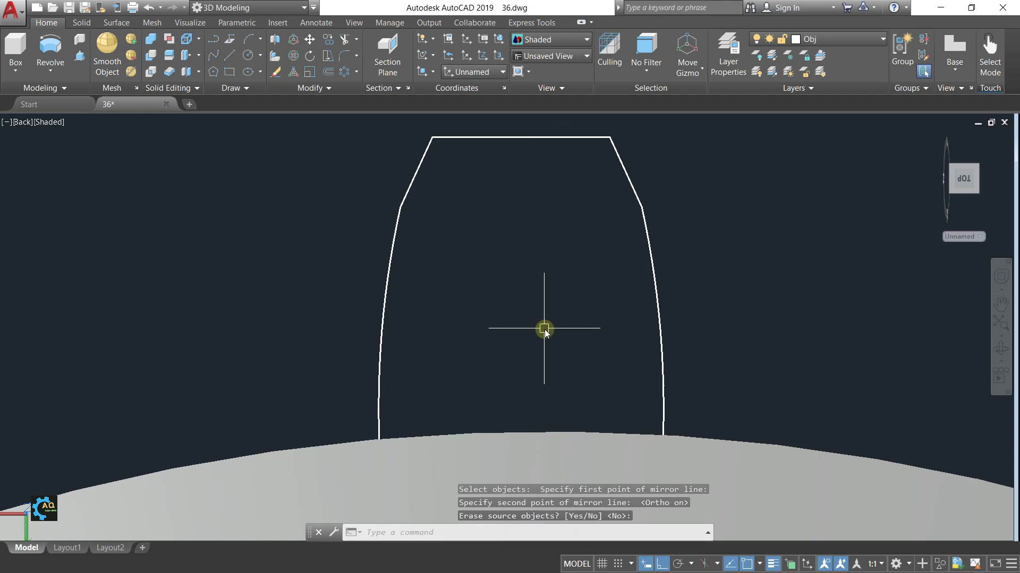
Step: Join the two mirrored halves of the tooth profile into one polyline
text(j)
key(Return)
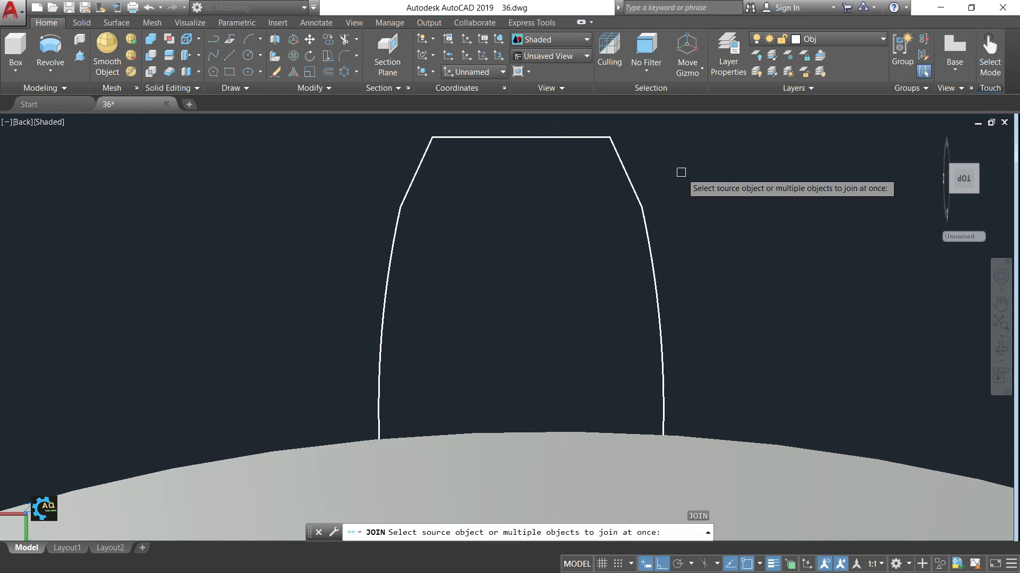
scroll(689, 157, down, 5)
click(689, 158)
click(575, 199)
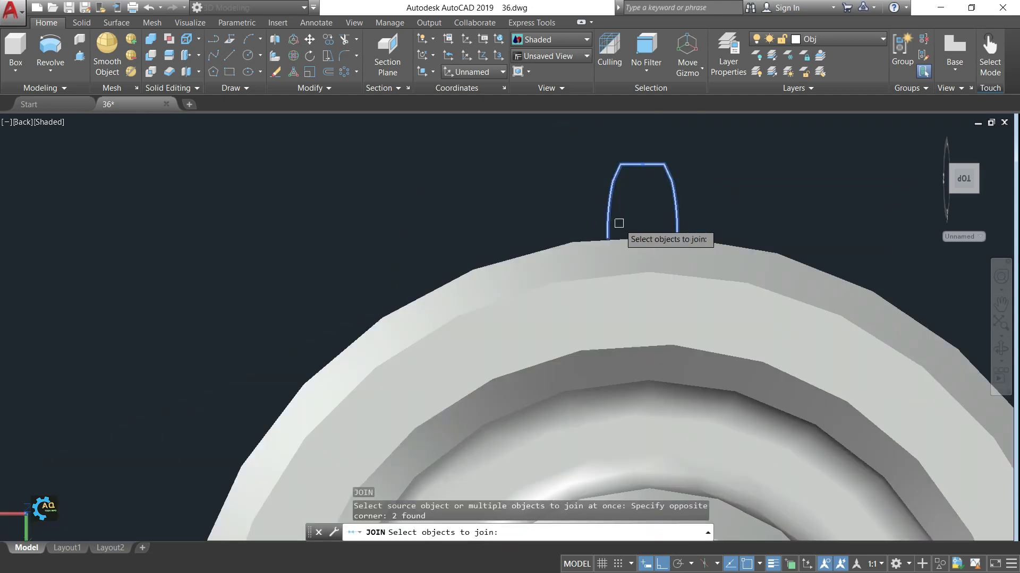
key(Return)
Step: Draw a three-point arc along the rim between the two lower ends of the tooth profile to close its base
scroll(660, 219, up, 5)
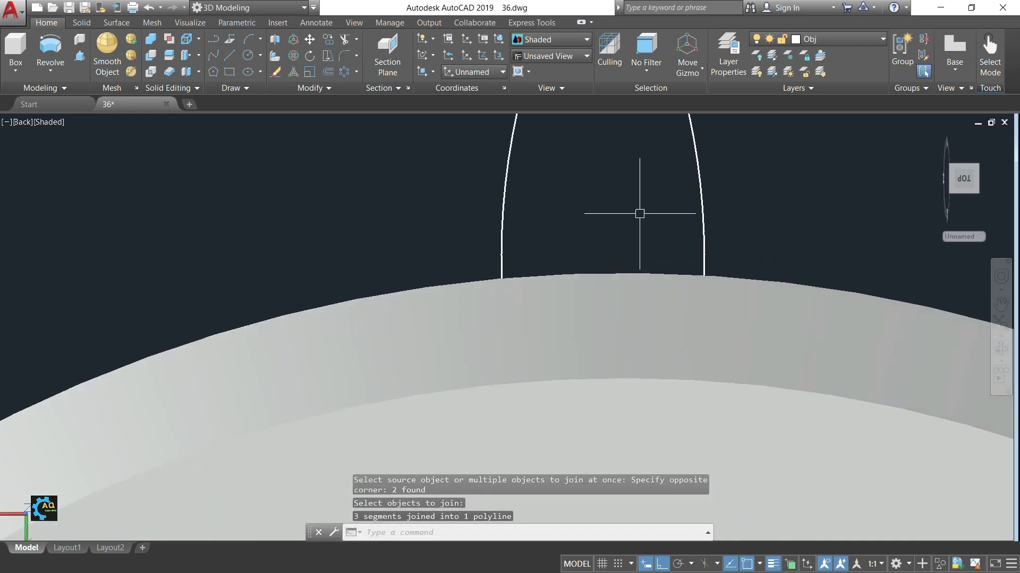
middle_drag(639, 214, 598, 248)
scroll(599, 248, up, 2)
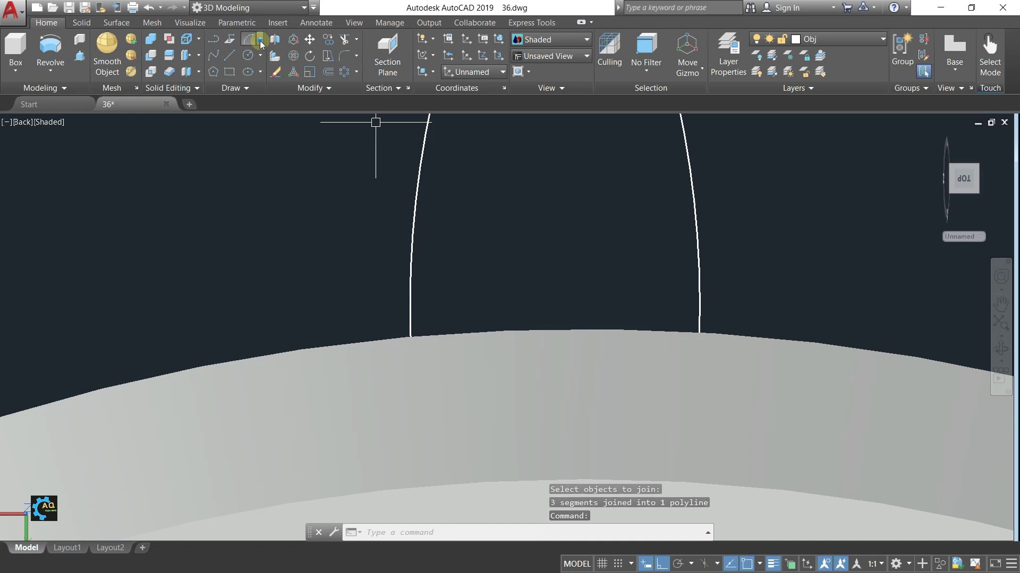
click(259, 41)
click(223, 60)
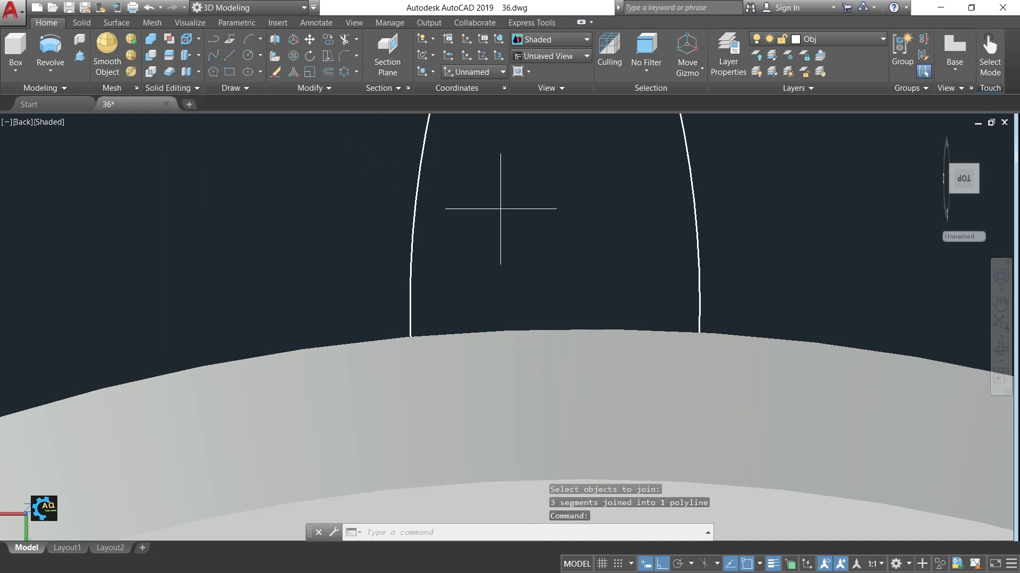
click(698, 336)
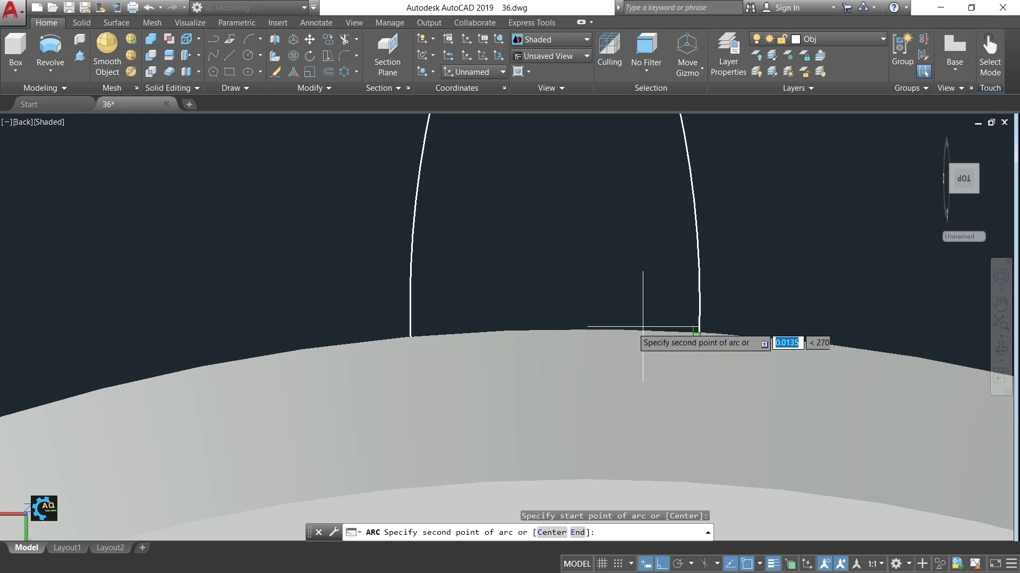
click(546, 331)
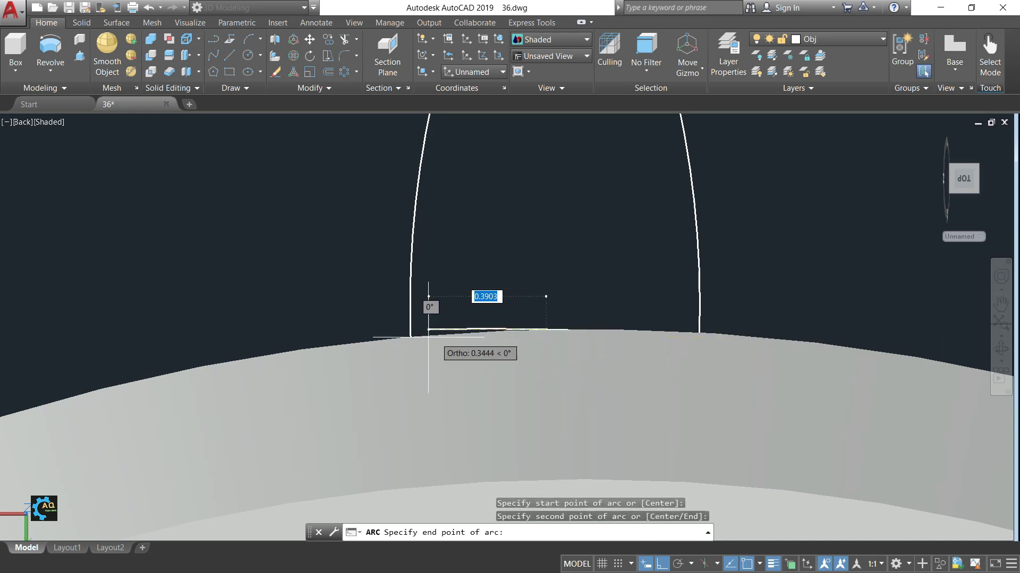
click(410, 336)
key(Escape)
Step: Join the base arc and the tooth outline into one closed polyline
scroll(589, 292, down, 2)
scroll(590, 292, down, 2)
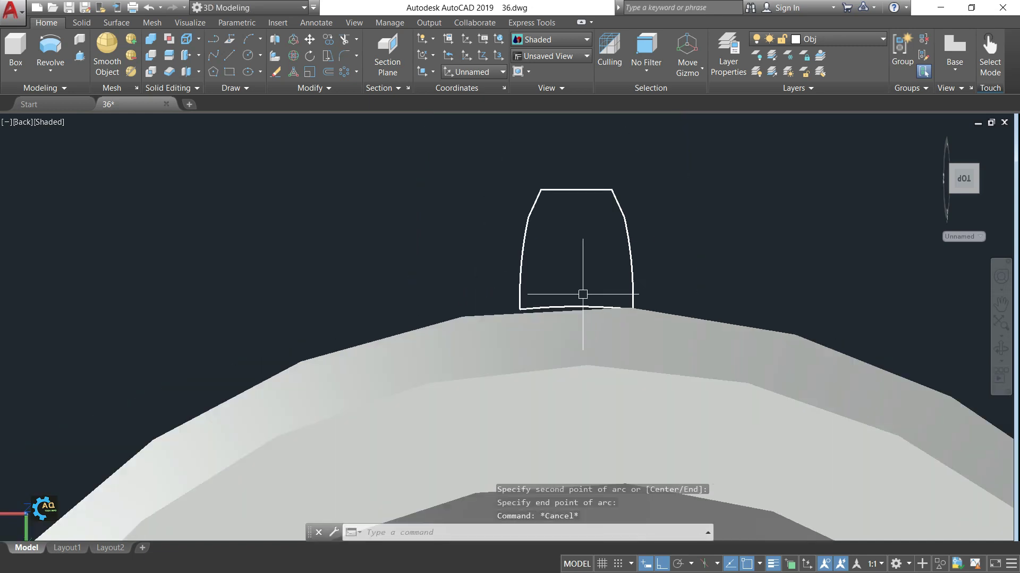
shift+middle_drag(587, 295, 667, 180)
scroll(637, 297, down, 5)
shift+middle_drag(687, 263, 371, 414)
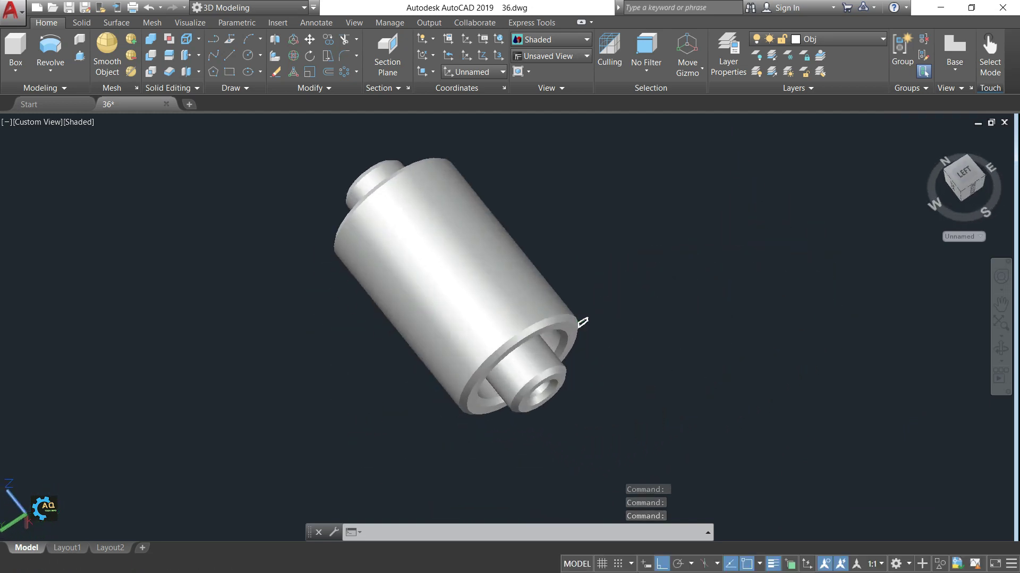
scroll(568, 307, up, 3)
scroll(568, 307, up, 2)
shift+middle_drag(524, 268, 557, 298)
scroll(557, 298, up, 4)
click(714, 374)
scroll(684, 383, up, 2)
click(648, 383)
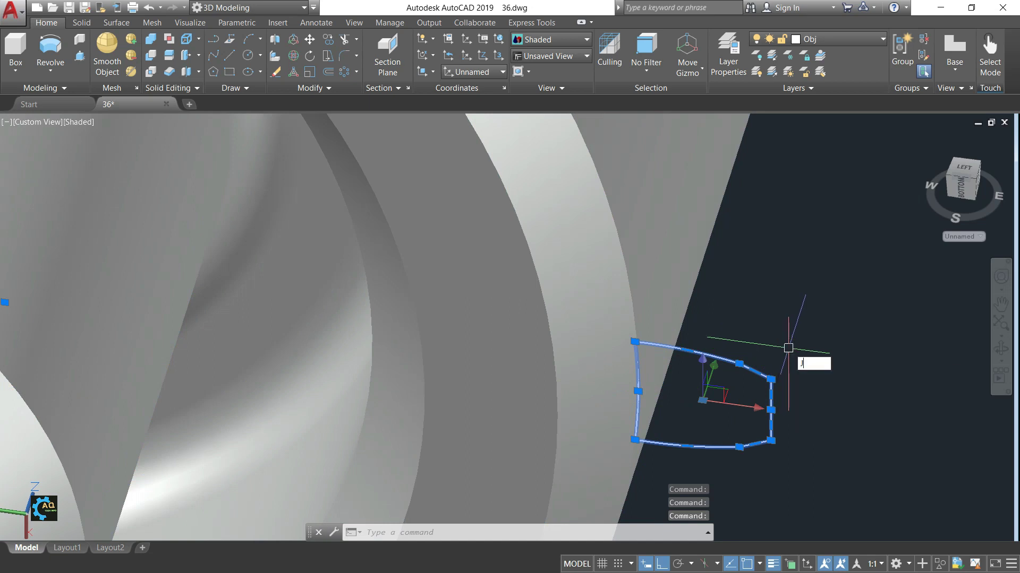
key(Return)
Step: Extrude the closed tooth profile 19 units along the outer cylinder into a solid tooth
scroll(788, 349, down, 5)
shift+middle_drag(807, 353, 688, 170)
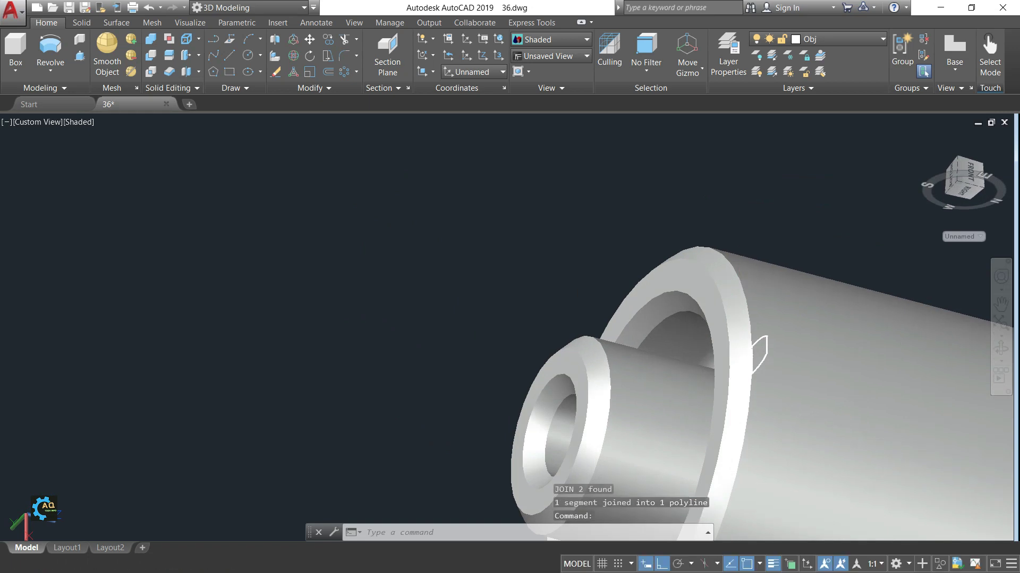
middle_drag(742, 279, 530, 221)
scroll(530, 221, down, 4)
shift+middle_drag(676, 247, 648, 202)
scroll(648, 202, up, 3)
shift+middle_drag(522, 201, 472, 277)
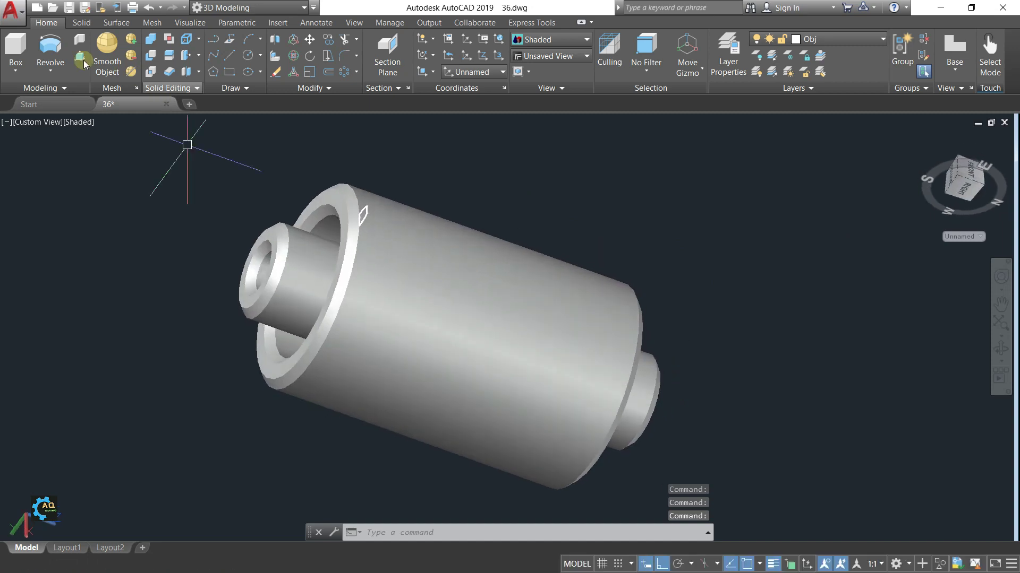
click(51, 73)
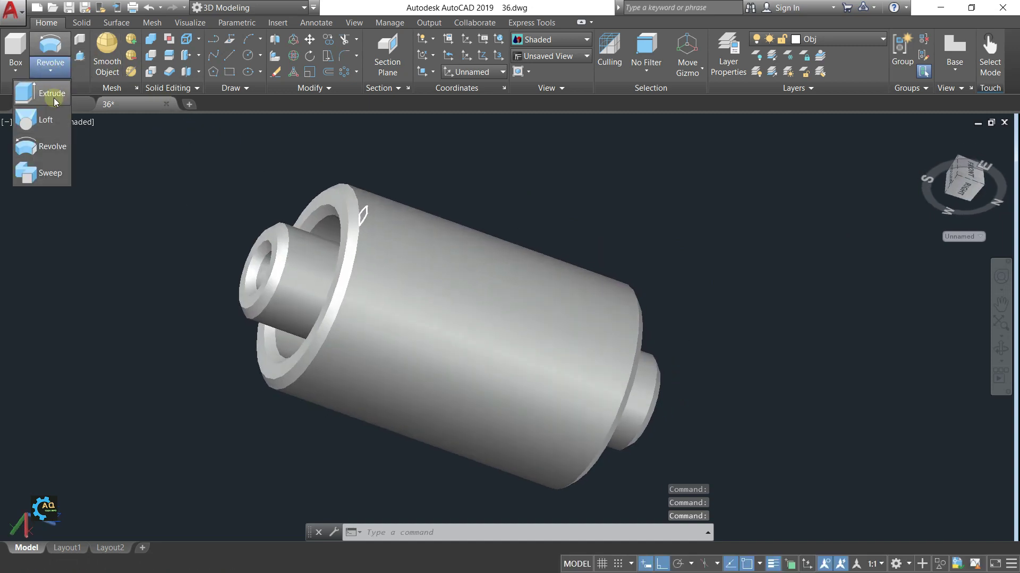
click(53, 97)
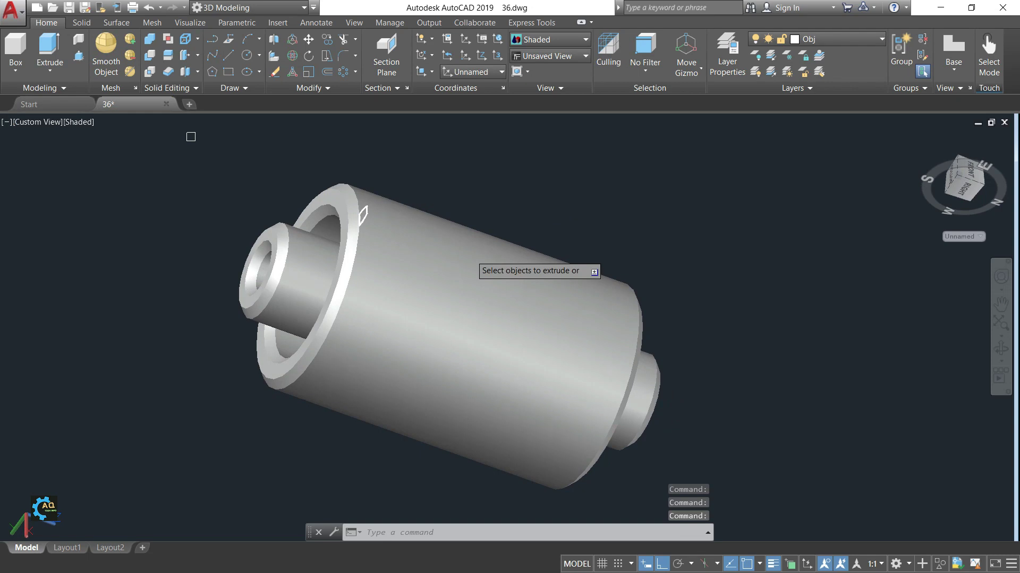
scroll(363, 213, up, 4)
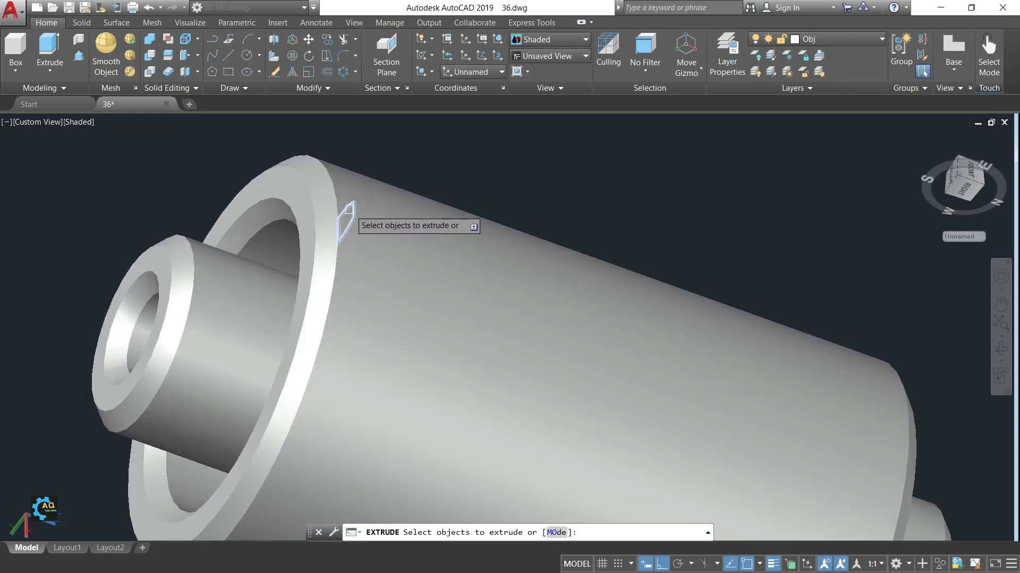
click(348, 215)
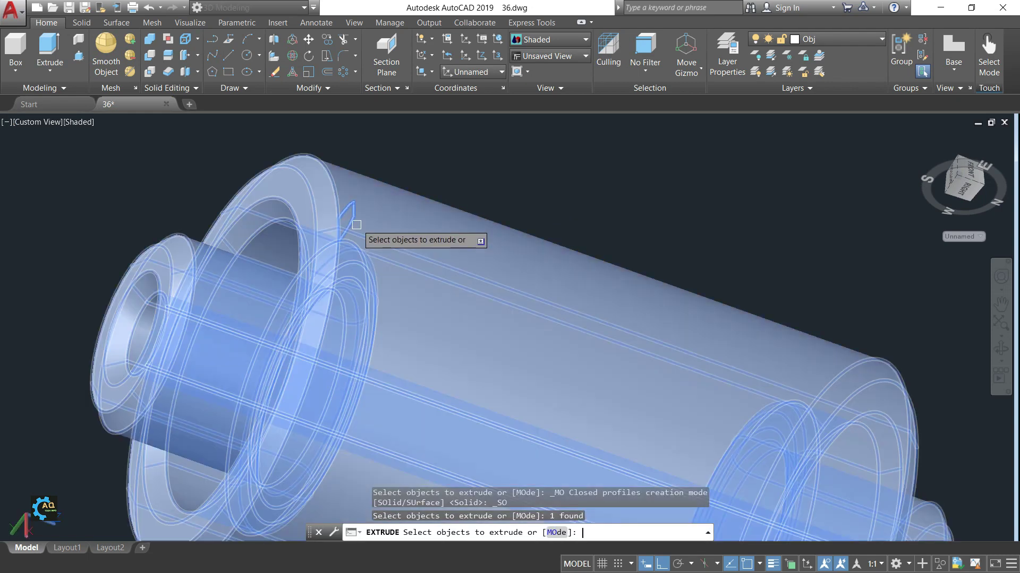
key(Return)
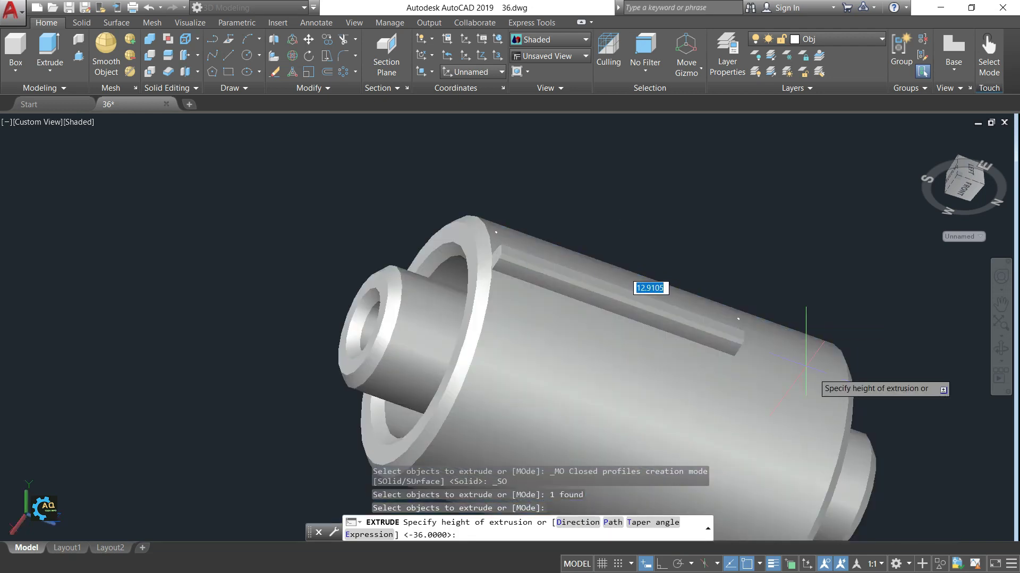
scroll(844, 385, up, 2)
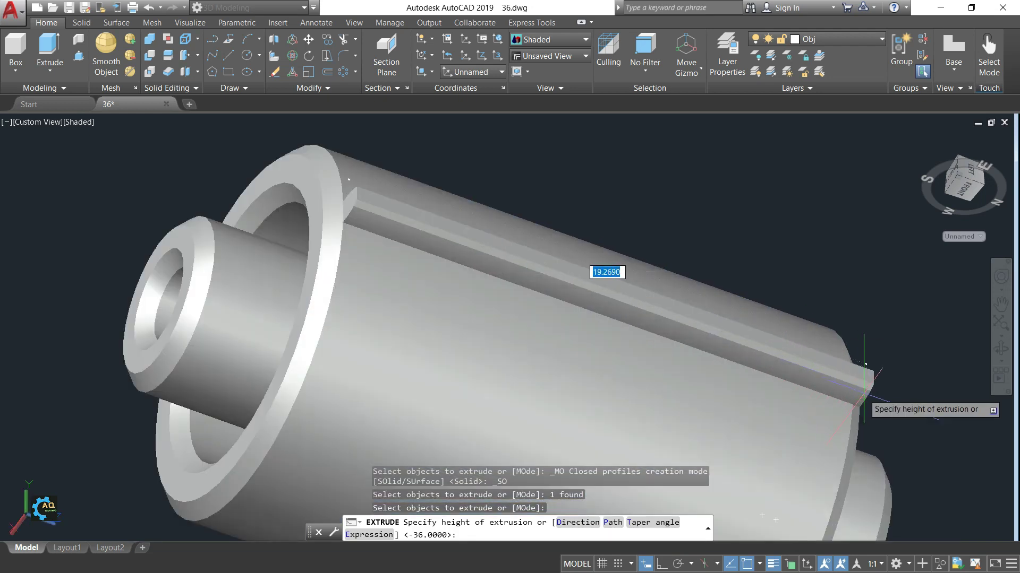
key(Escape)
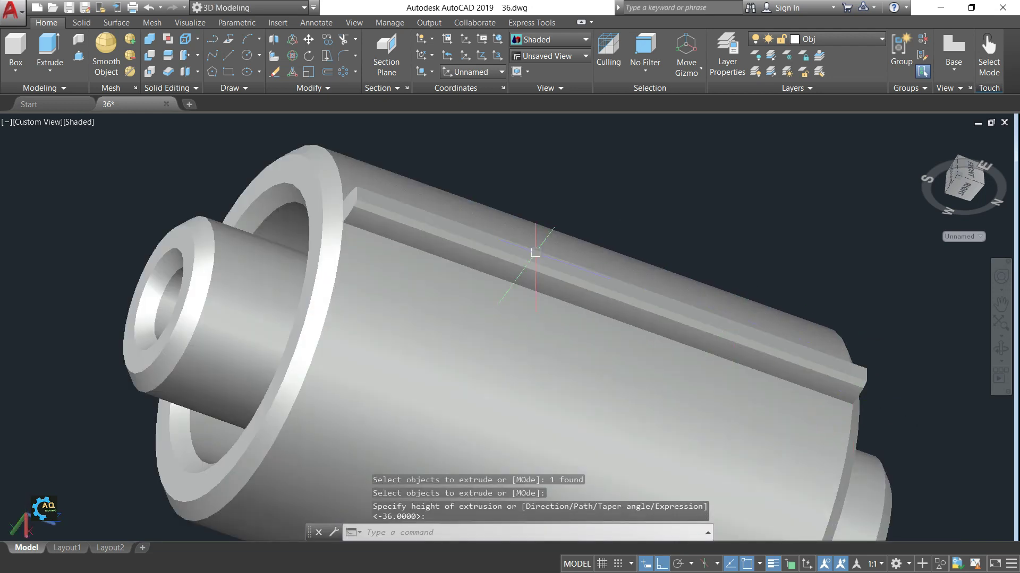
Step: Change the color of the extruded tooth solid to Green
scroll(453, 223, down, 4)
shift+middle_drag(553, 282, 496, 299)
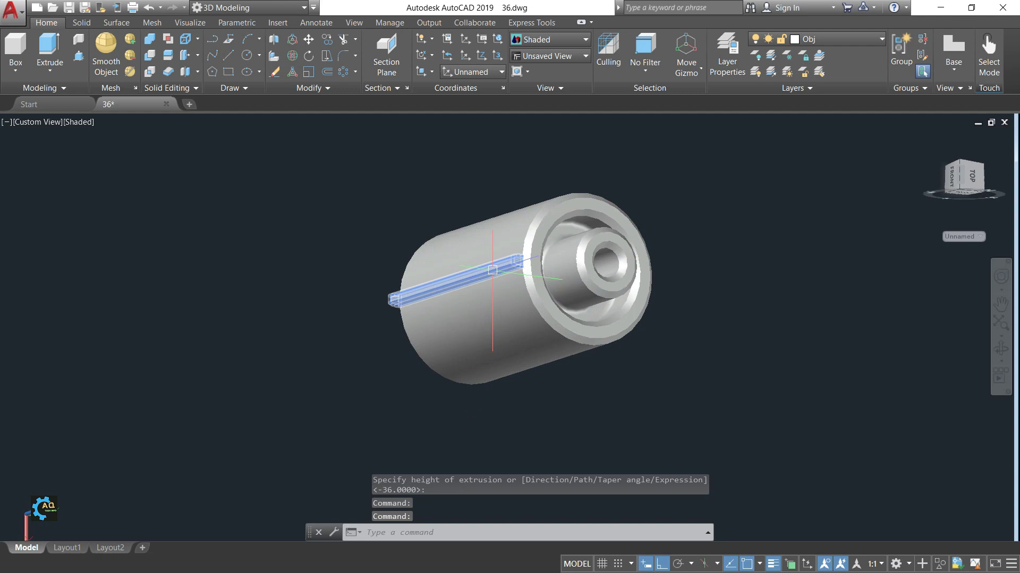
click(493, 270)
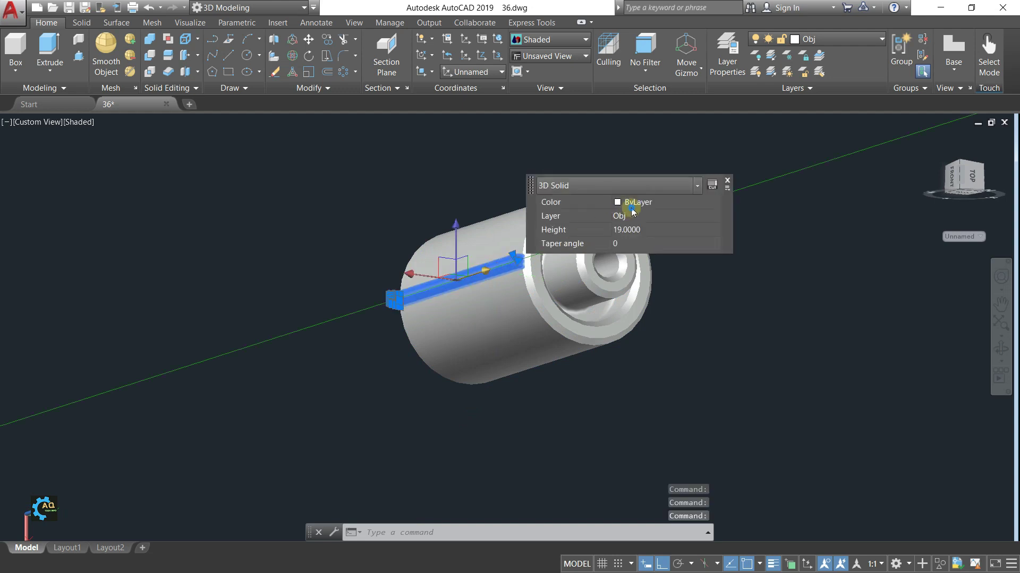
click(673, 203)
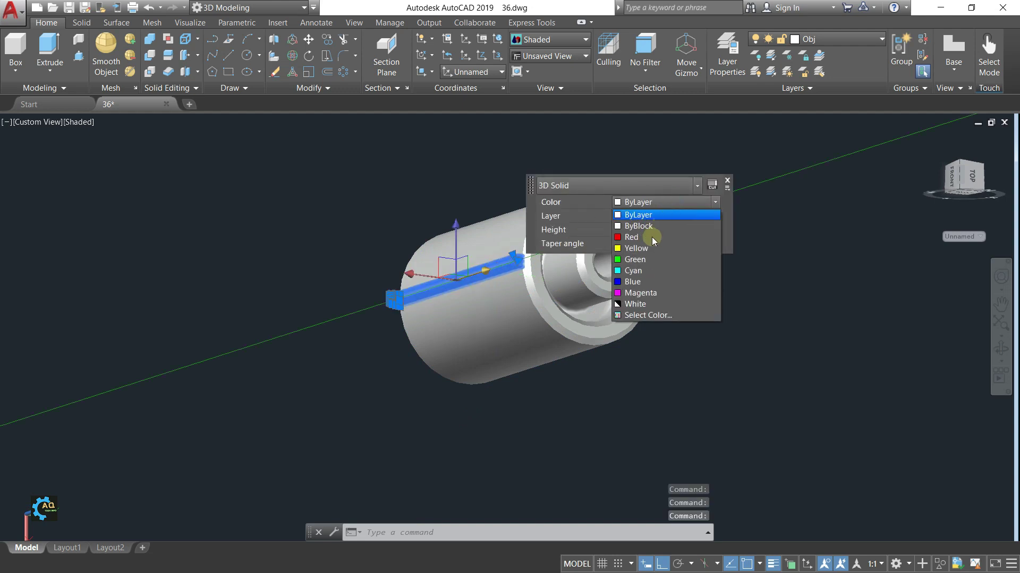
click(651, 259)
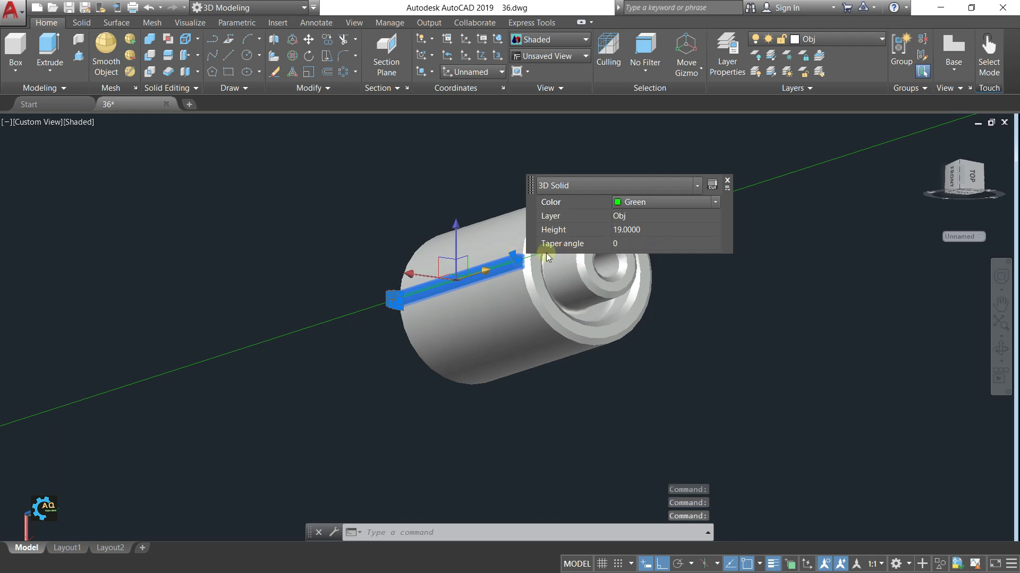
scroll(569, 263, up, 2)
key(Escape)
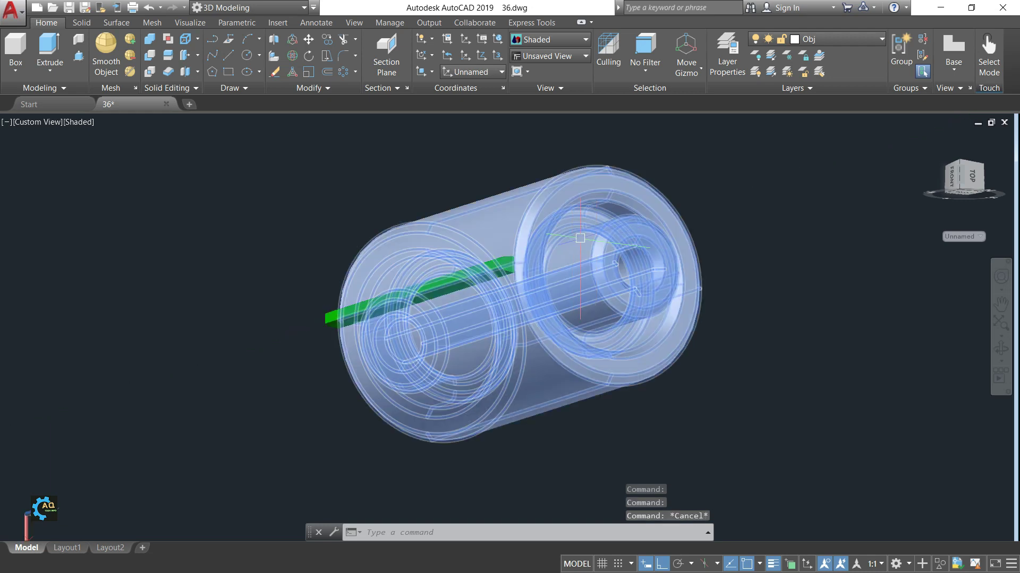
Step: Create a polar array of the green tooth around the revolved solid's center, working in a regenerated end-on view
click(971, 179)
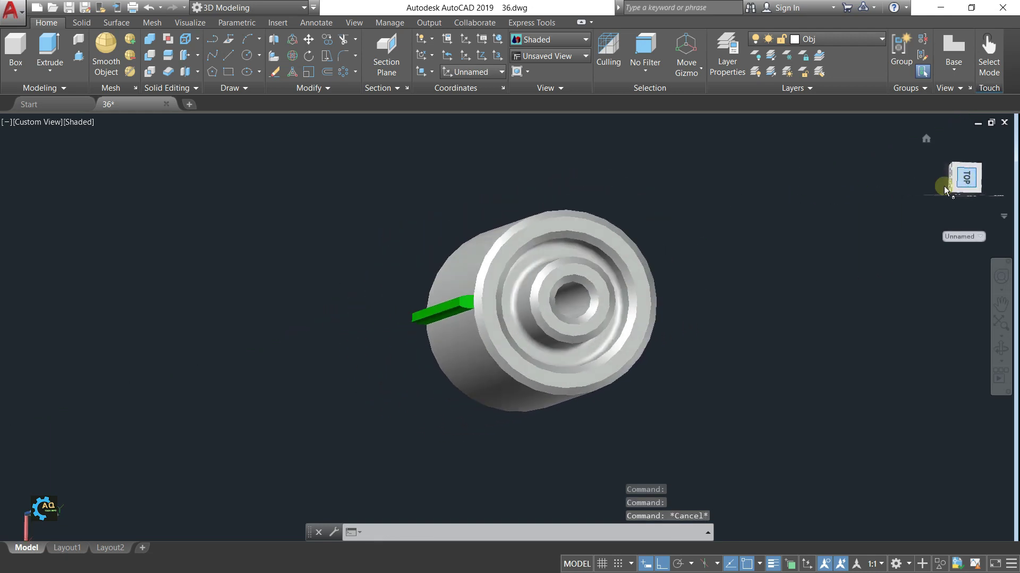
middle_drag(594, 316, 370, 256)
text(re)
key(Return)
middle_drag(378, 283, 398, 319)
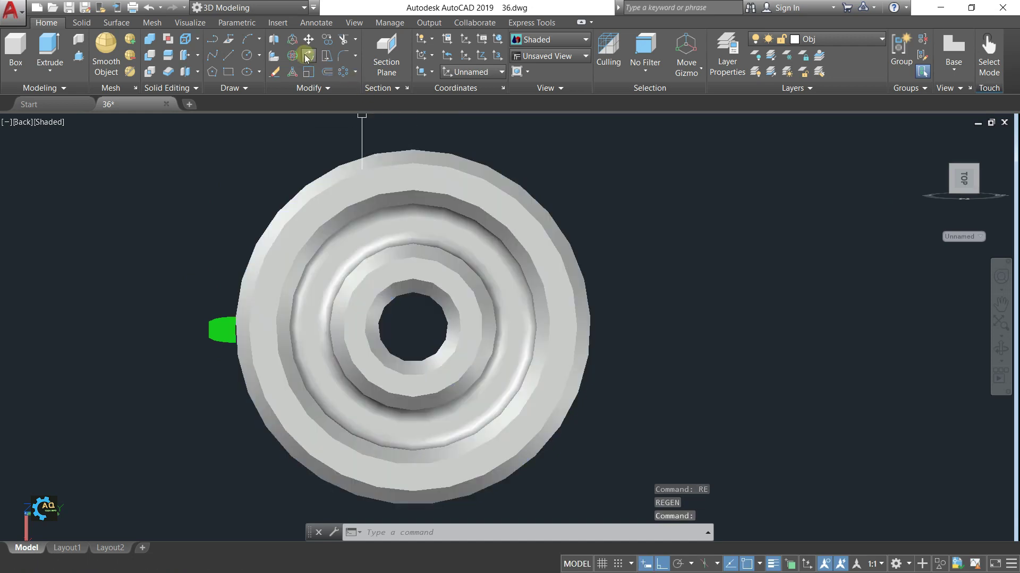
click(344, 72)
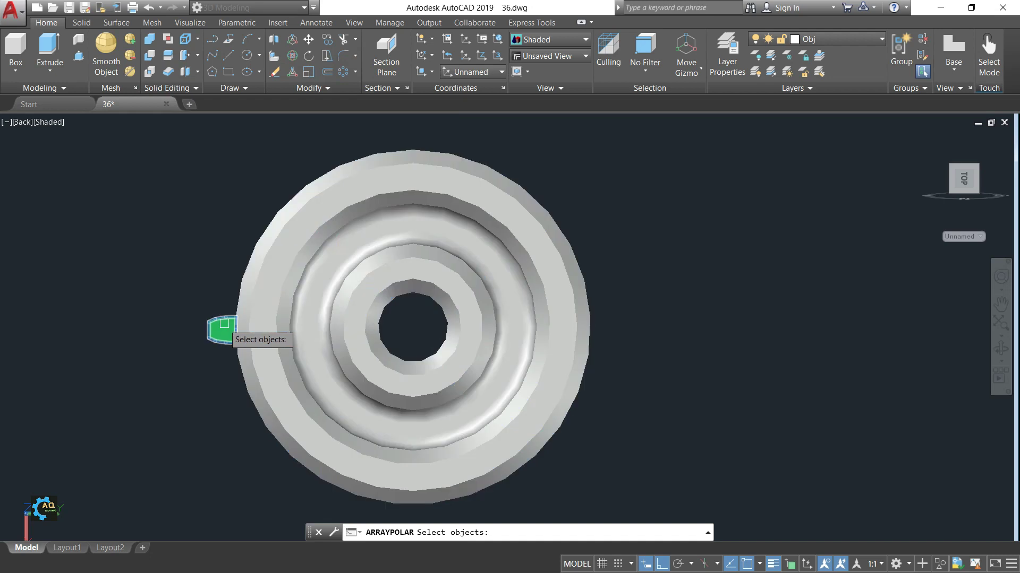
click(220, 326)
key(Return)
click(590, 326)
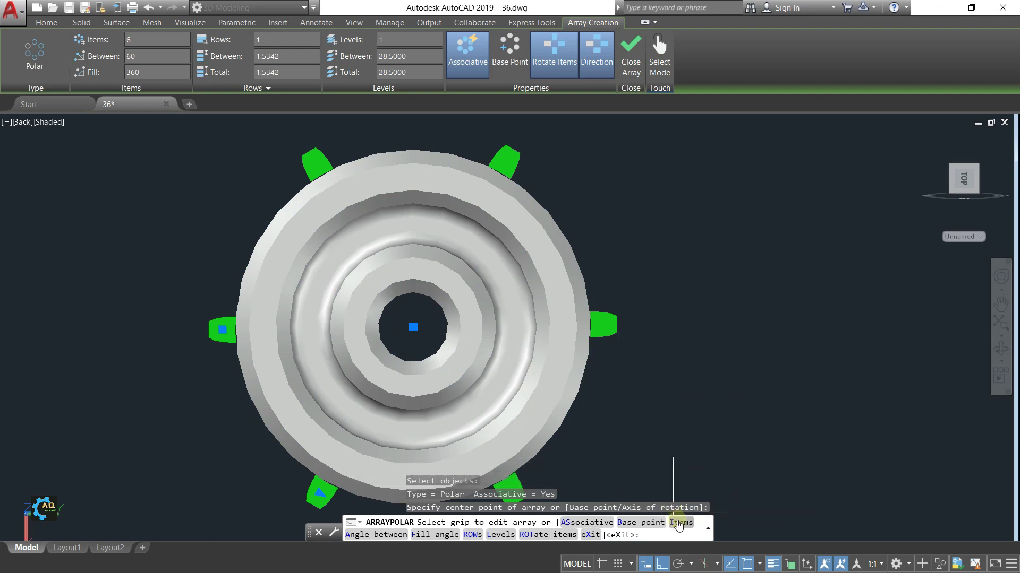
Step: Try 55 and 45 items as the tooth count of the polar array
click(680, 523)
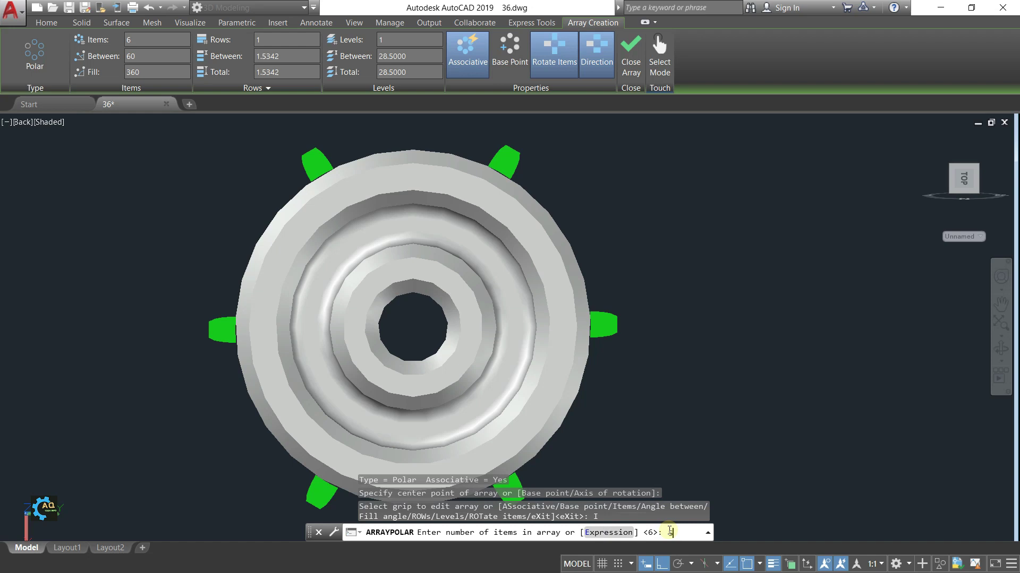
text(55)
key(Return)
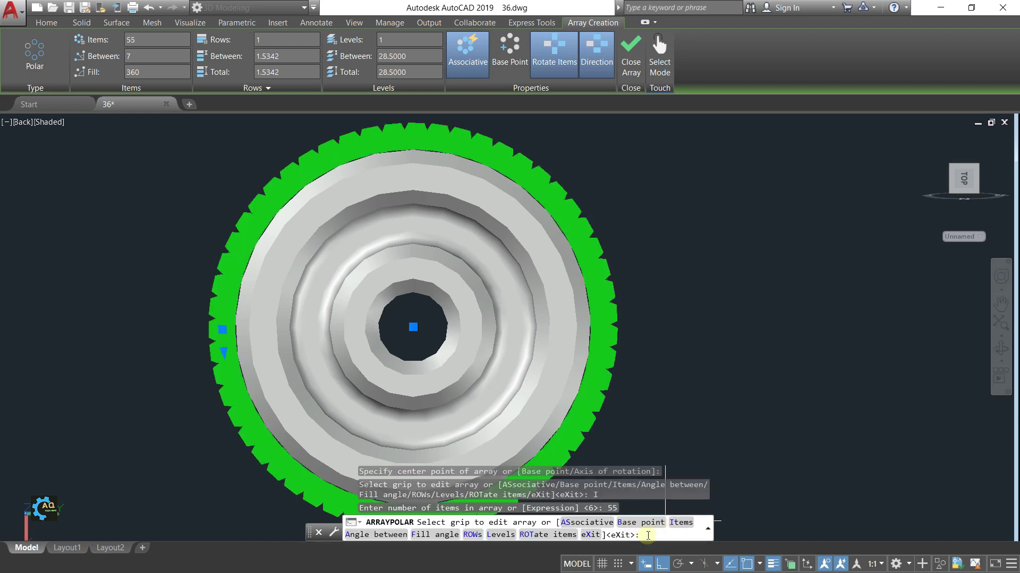
click(674, 523)
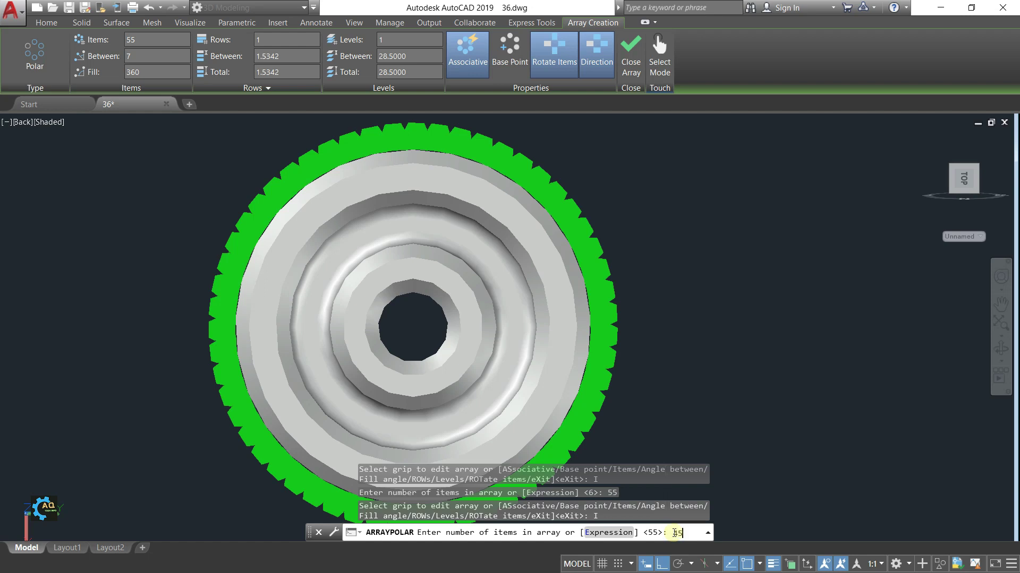
key(Return)
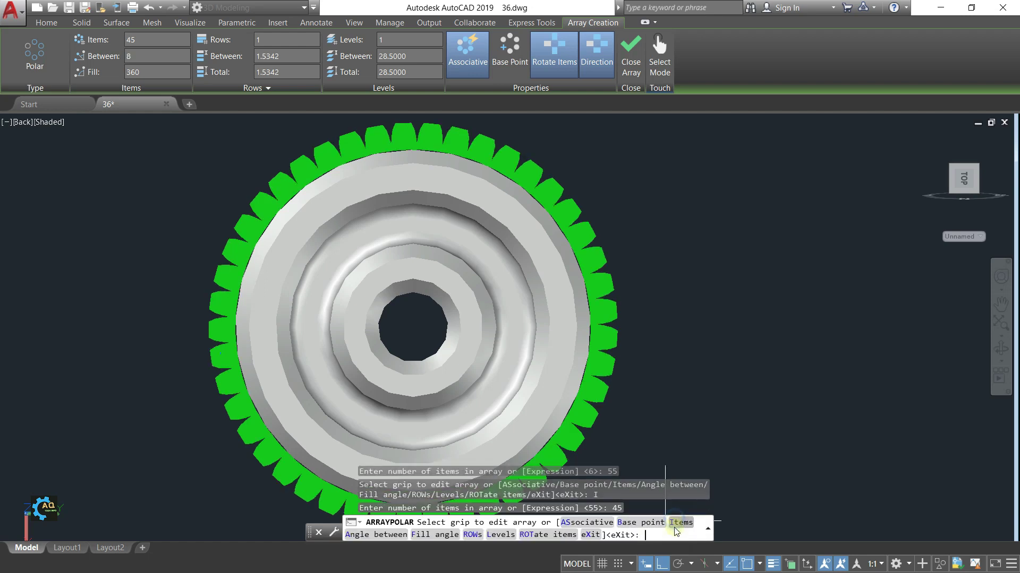
Step: Set the polar array's item count to 35 and finish the array
click(675, 525)
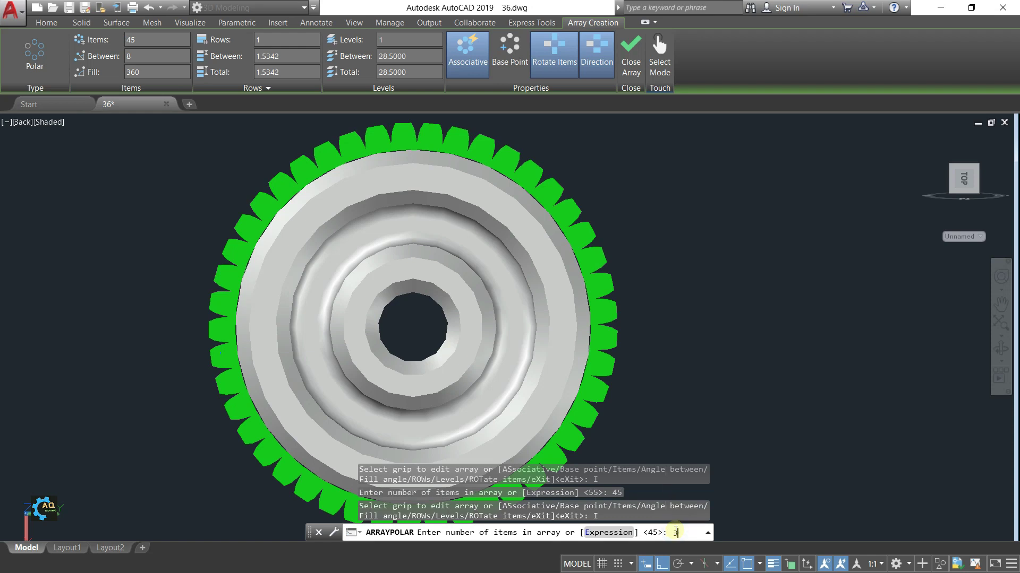
key(Return)
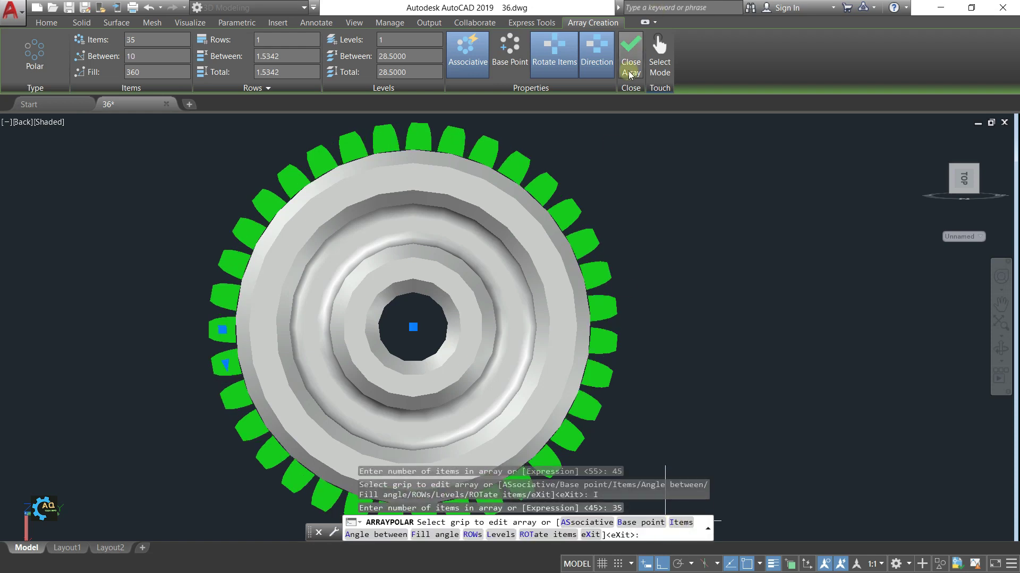
click(631, 53)
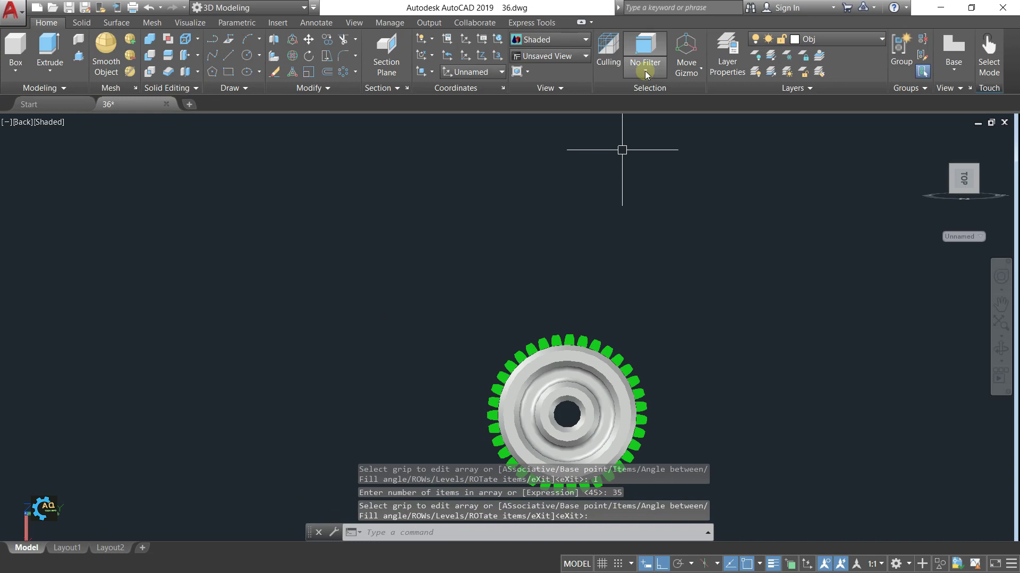
key(Escape)
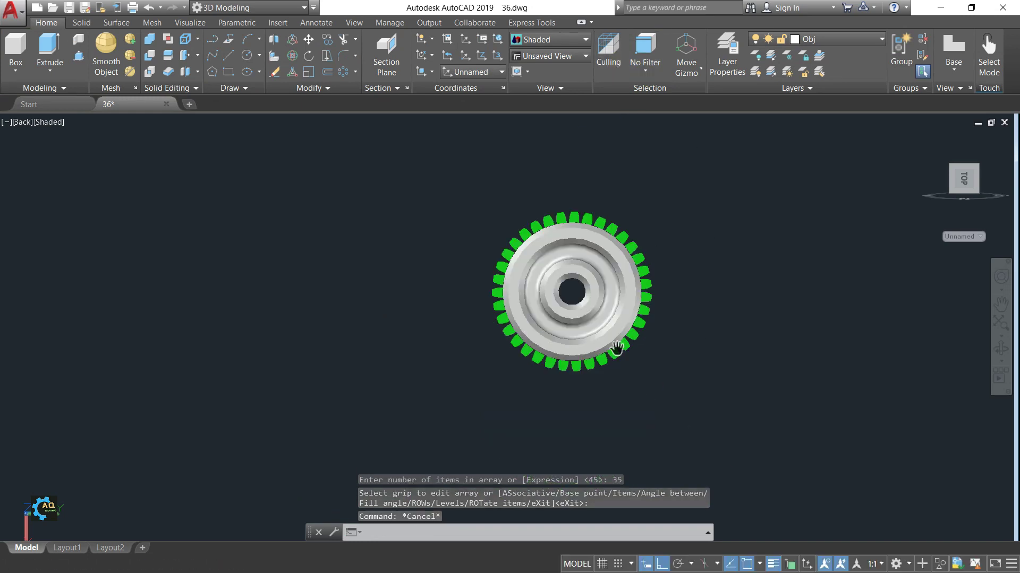
shift+middle_drag(581, 365, 765, 279)
middle_drag(825, 292, 799, 291)
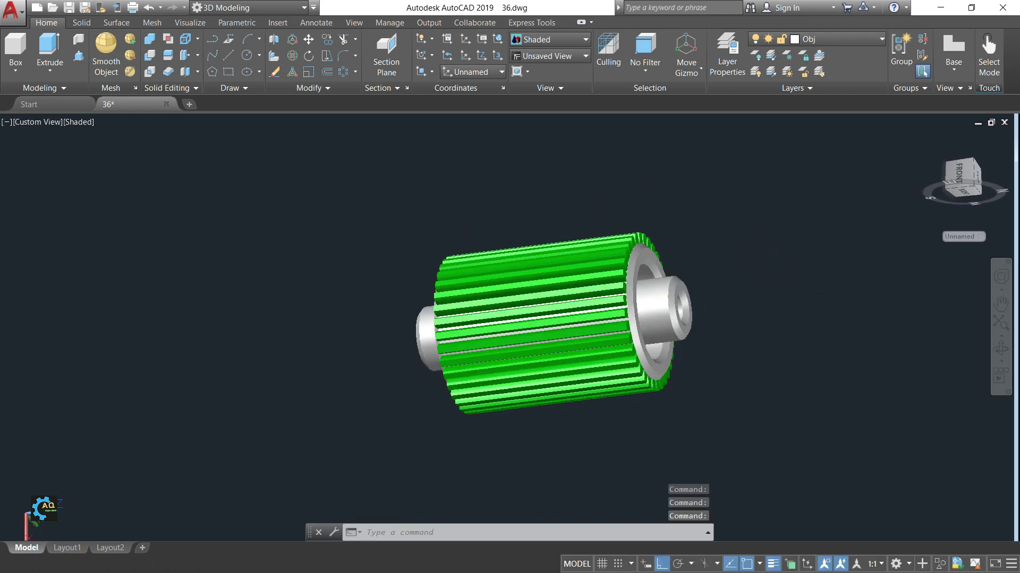